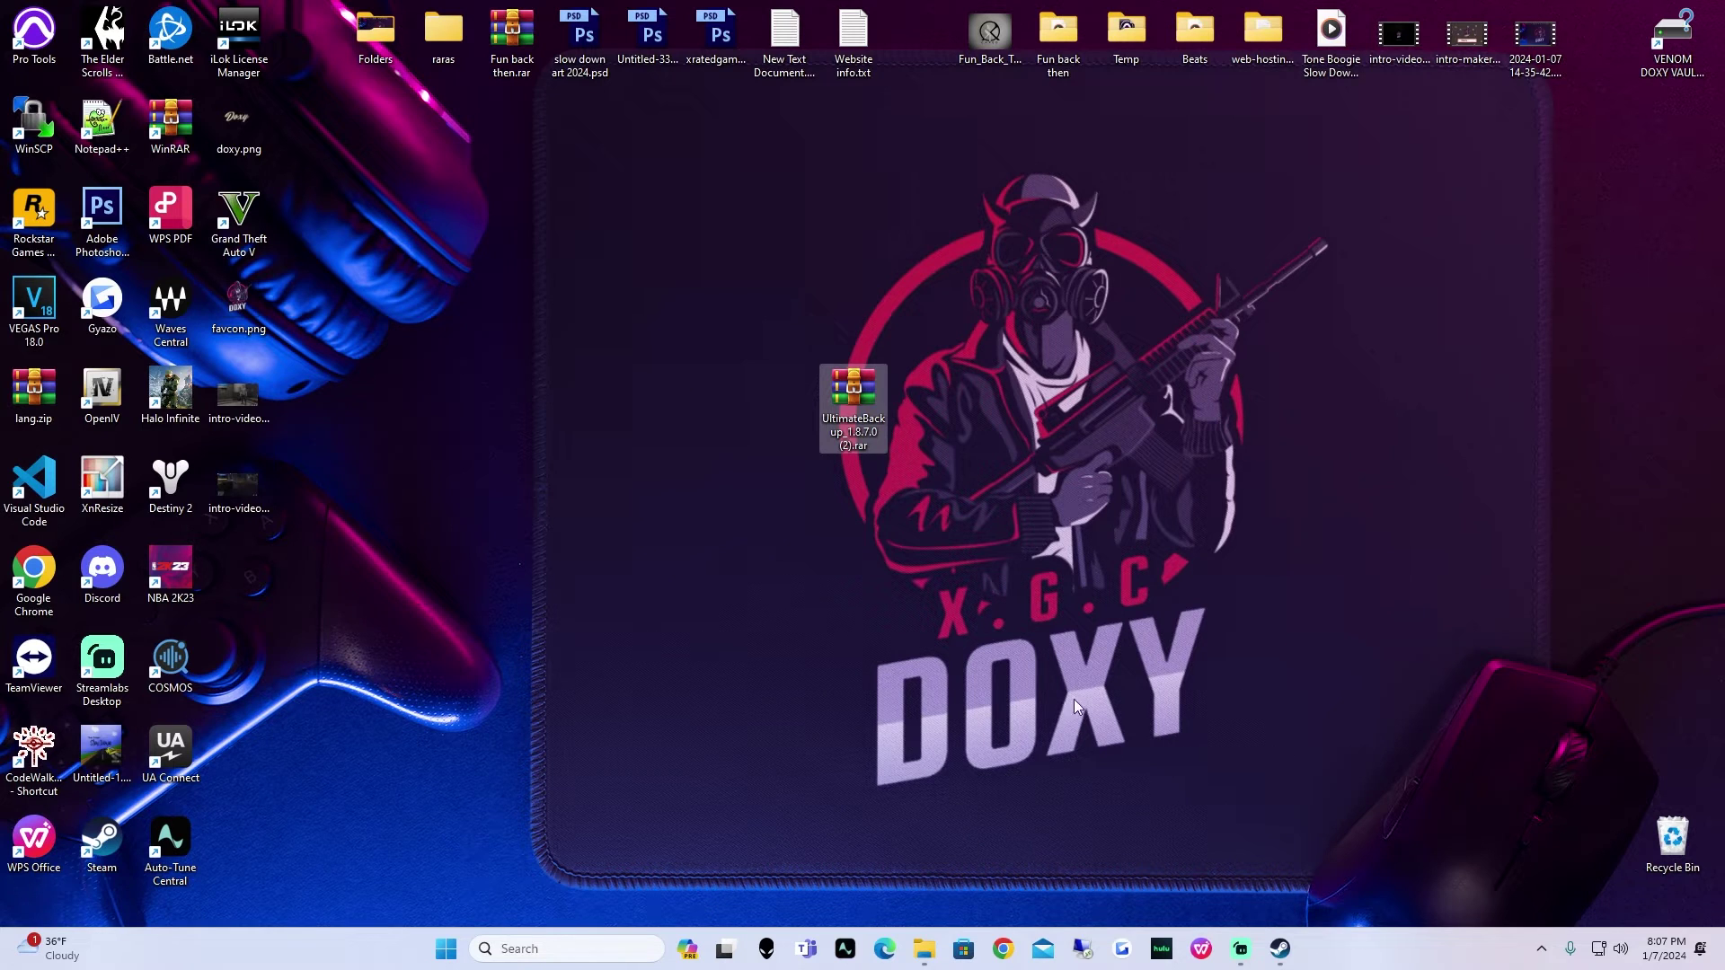
- Launch Google Chrome with the default profile and maximize its window
left_click(1003, 949)
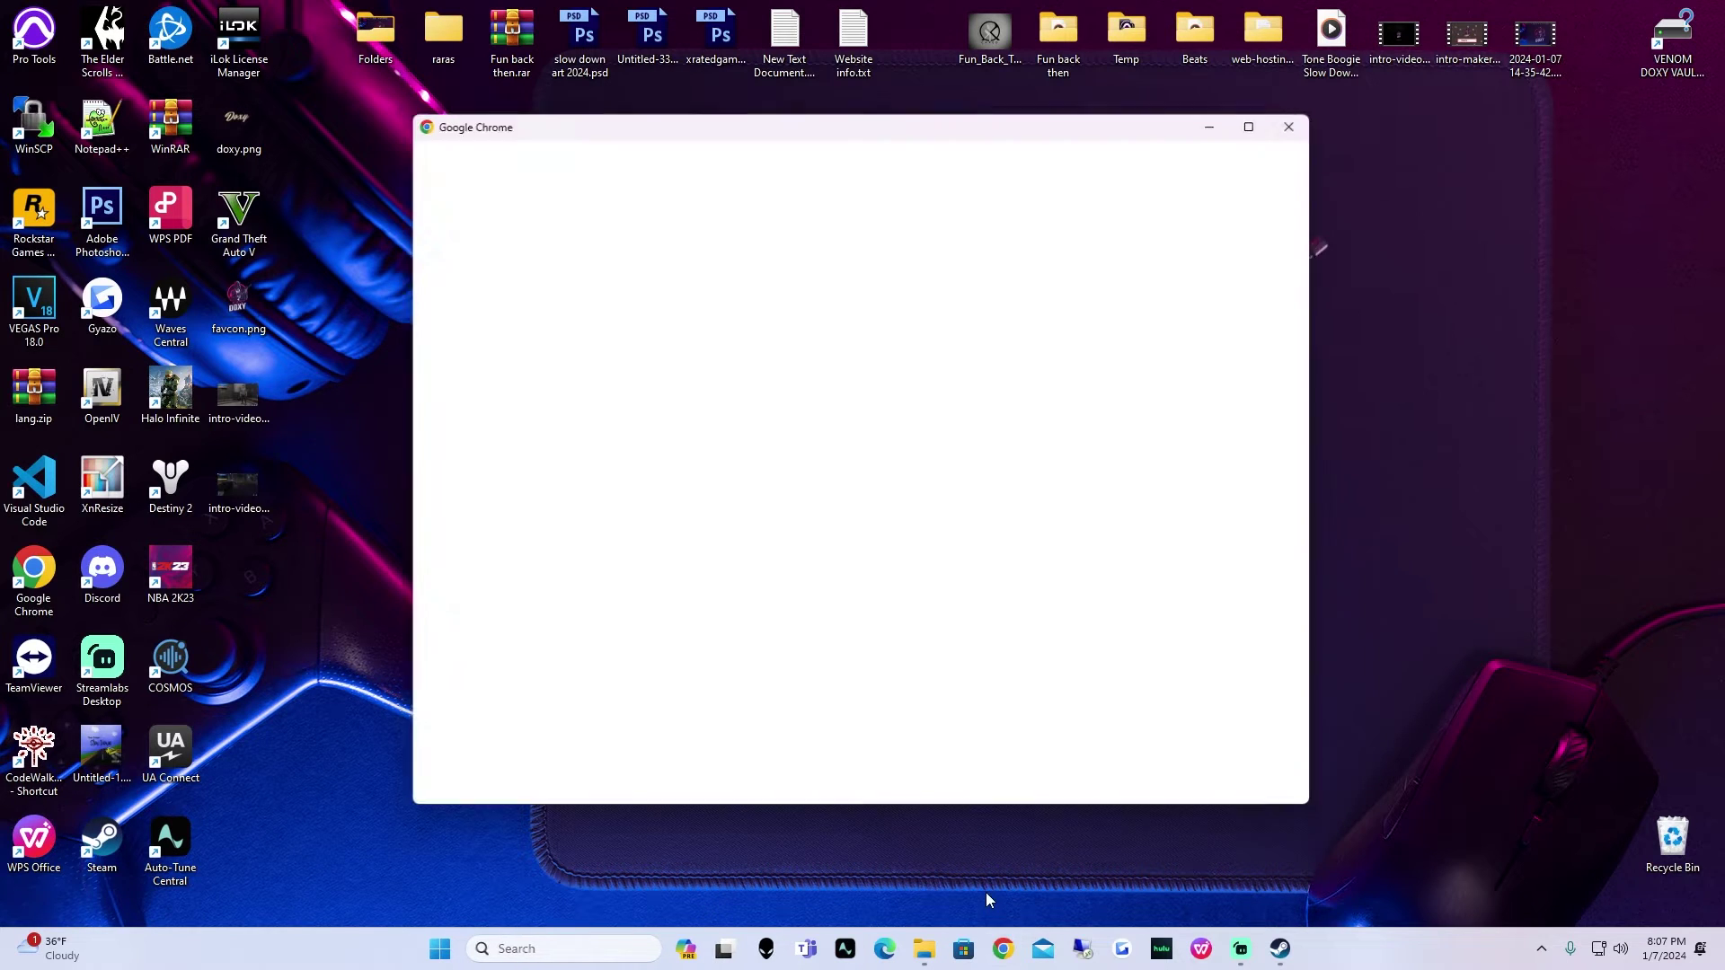
left_click(769, 425)
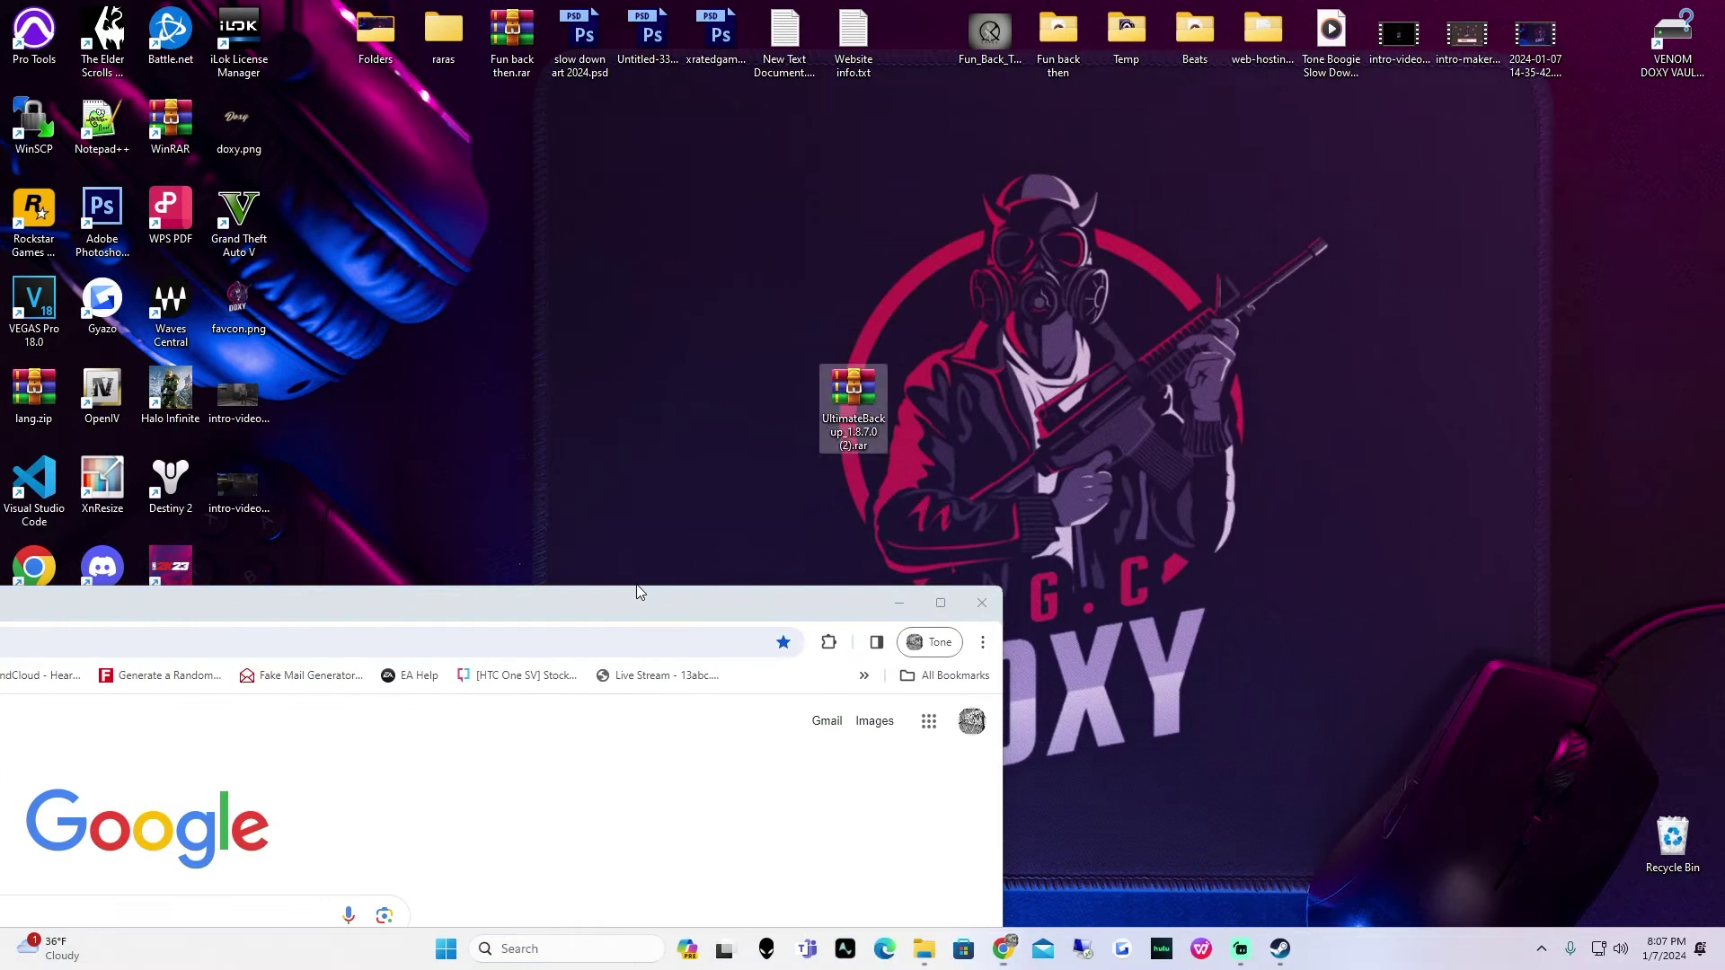
left_click_drag(653, 604, 1358, 92)
left_click(1314, 97)
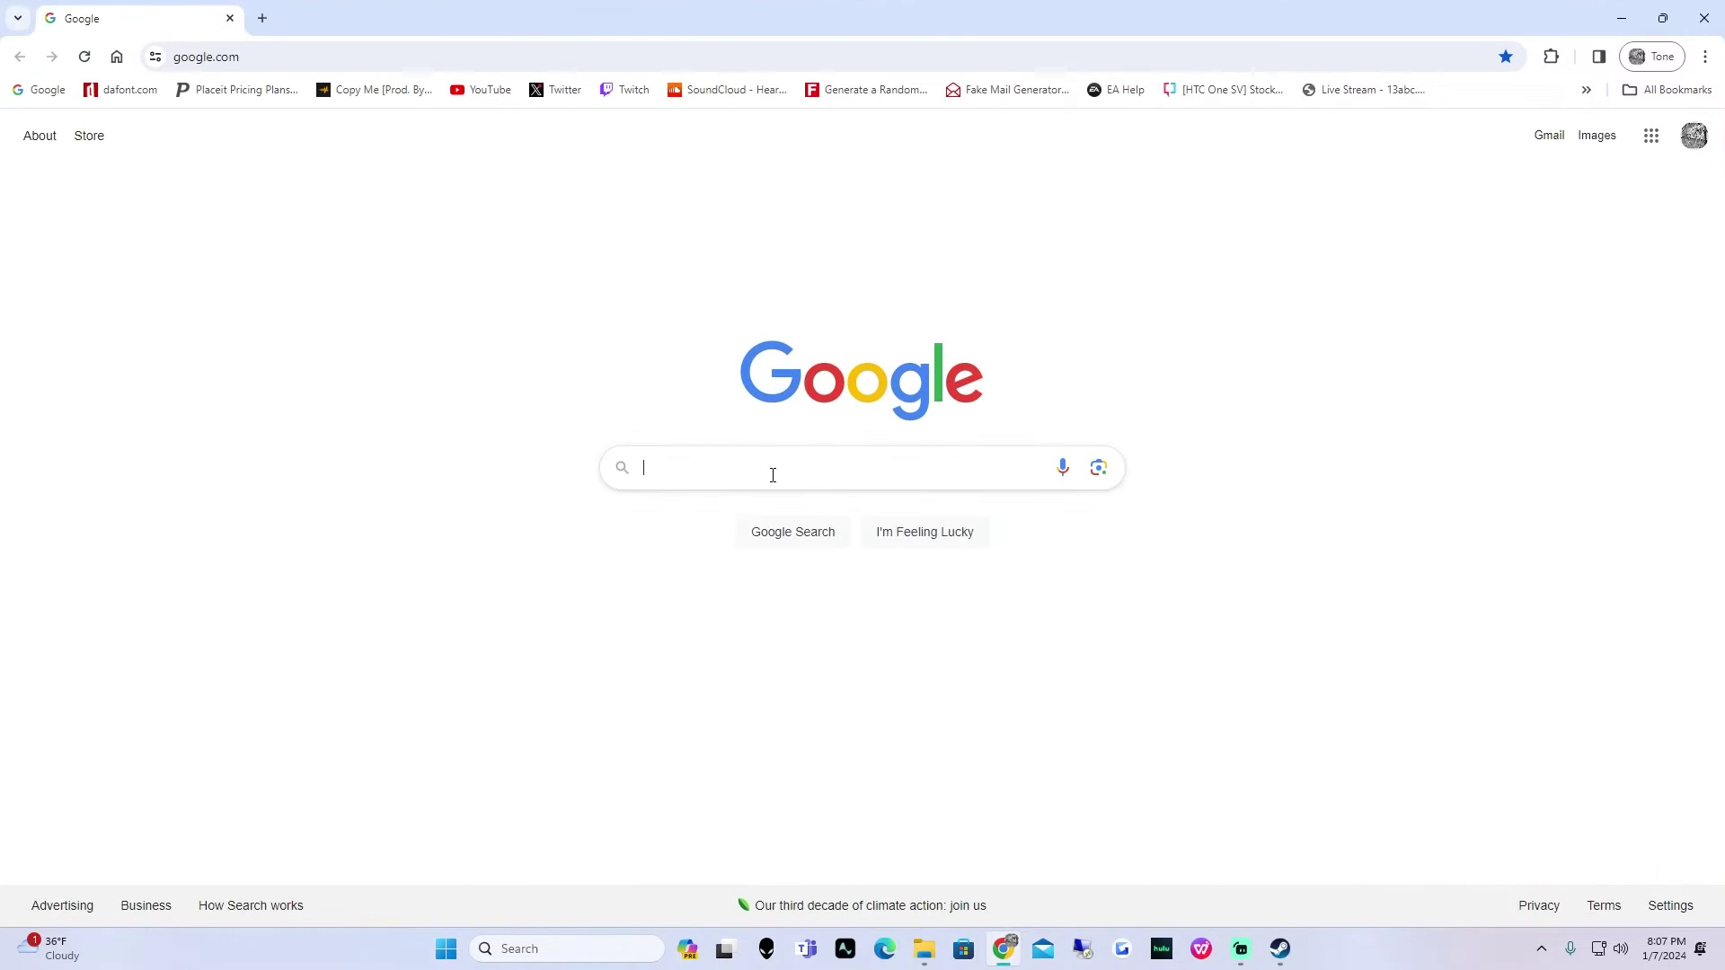
- Search 'unlimited backup lspdfr' and download Ultimate Backup v1.8.7.0 from bejoijo.com
left_click(769, 467)
left_click(775, 501)
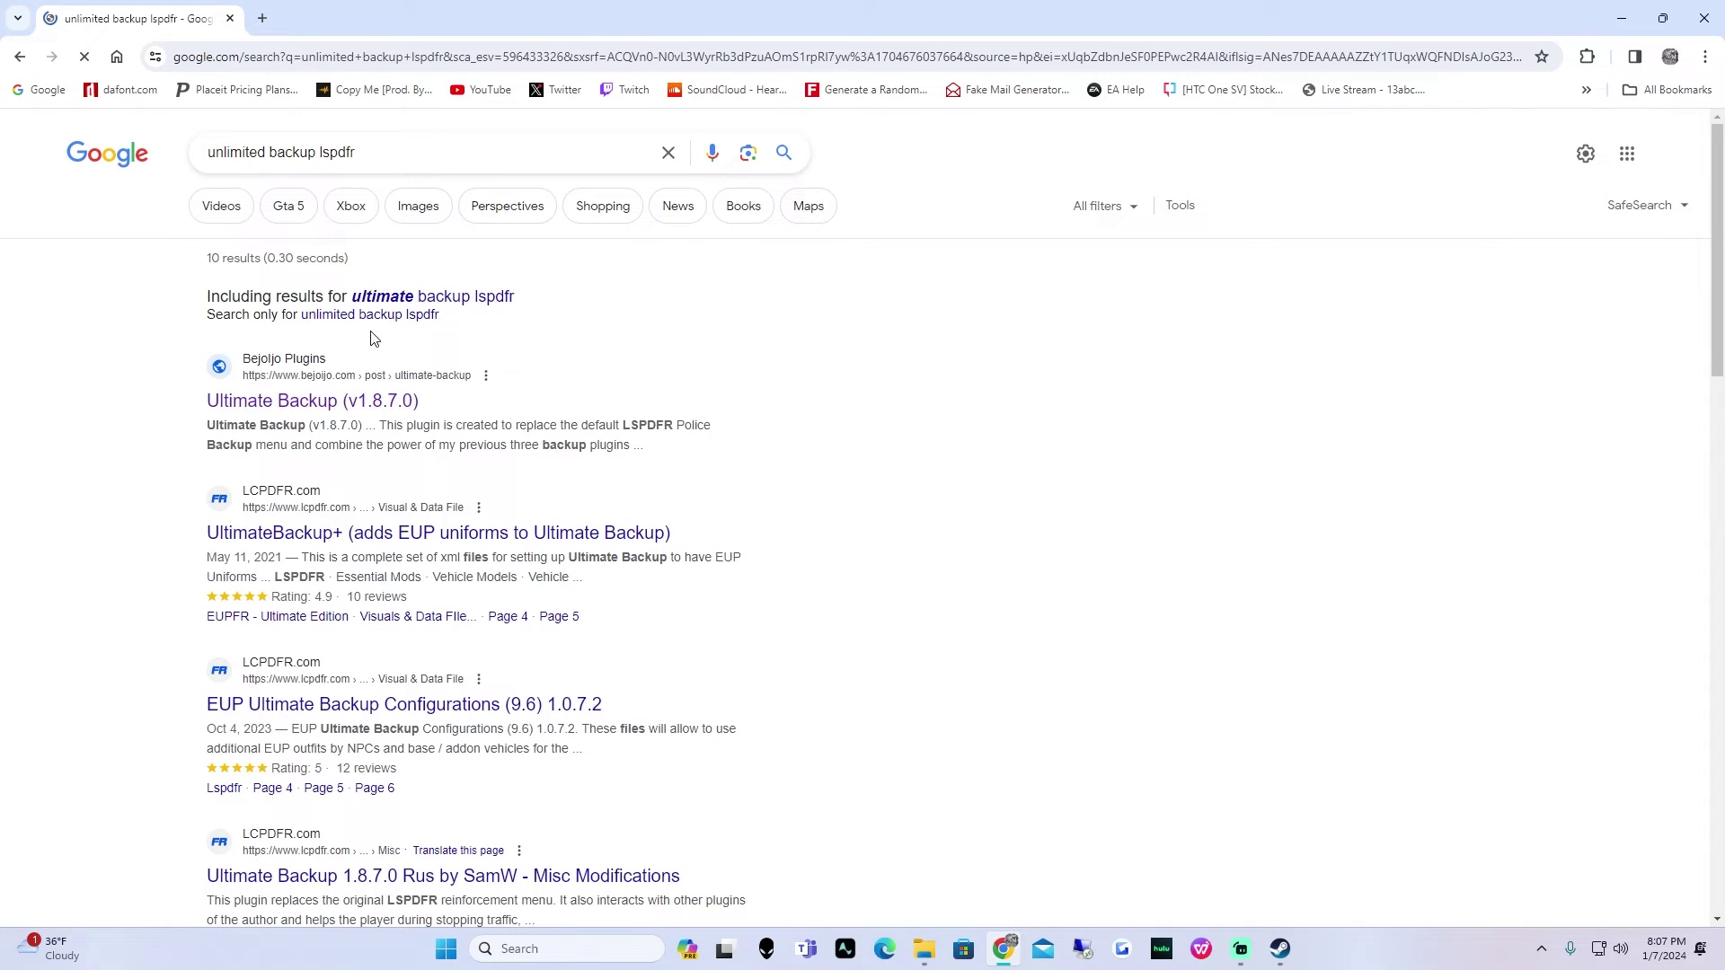
left_click(344, 393)
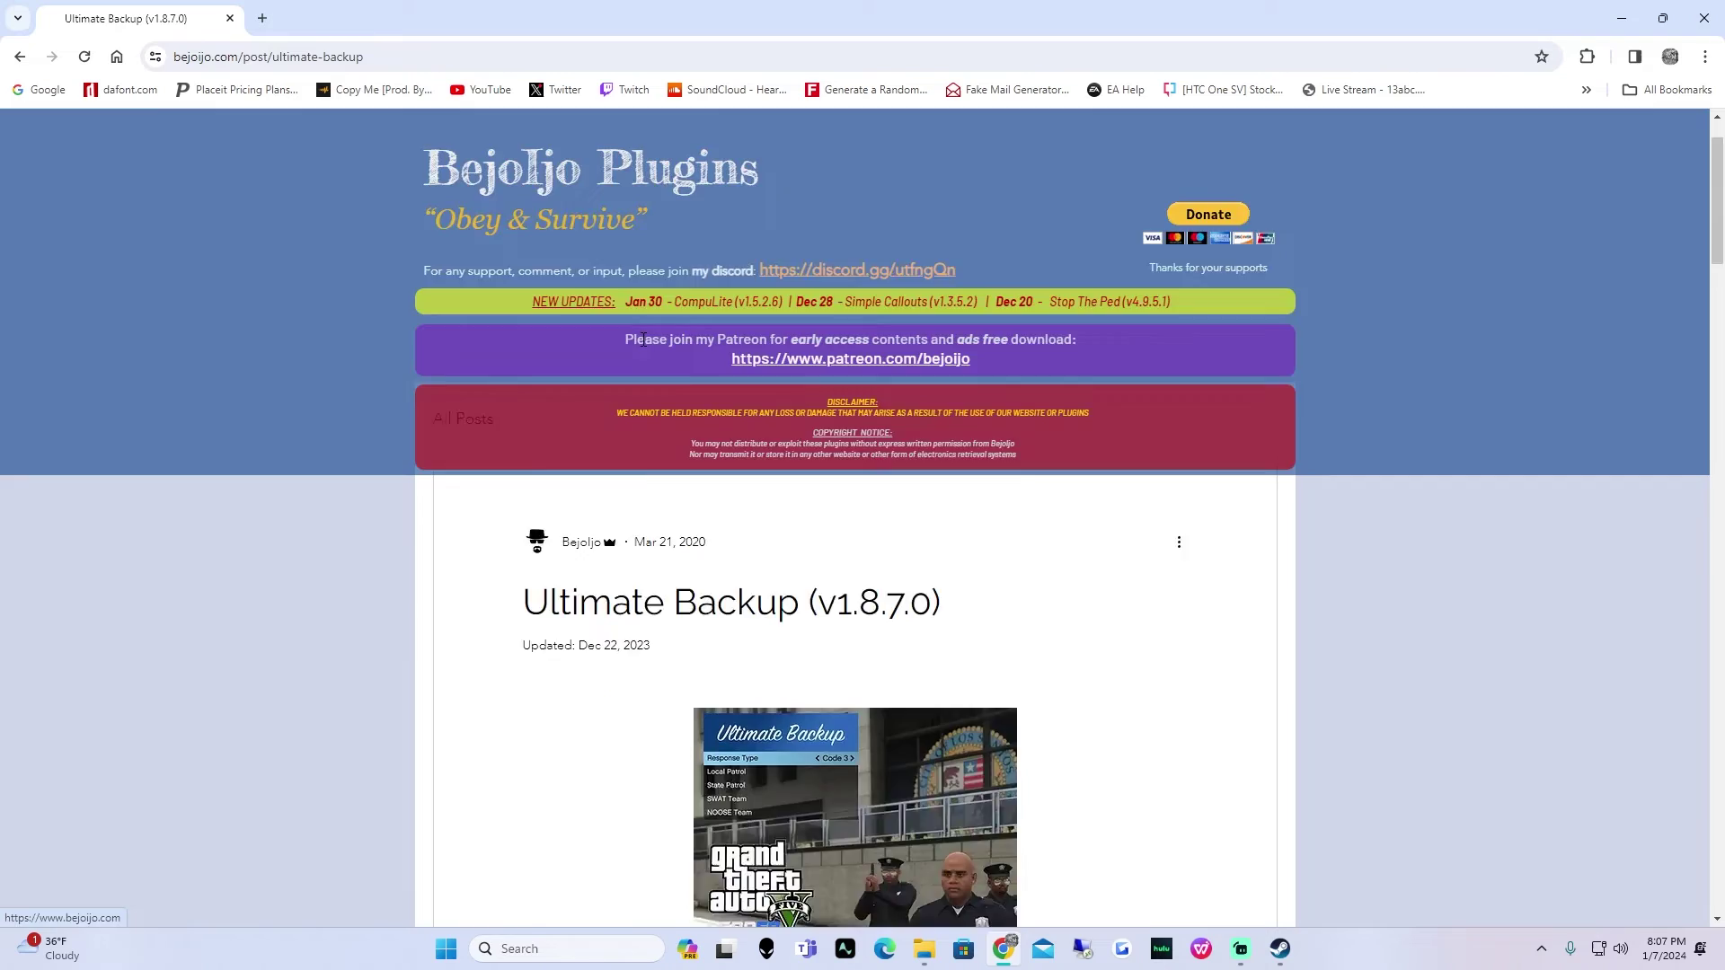
scroll(790, 539, "down", 10)
scroll(796, 547, "down", 10)
scroll(788, 548, "down", 10)
scroll(789, 548, "down", 10)
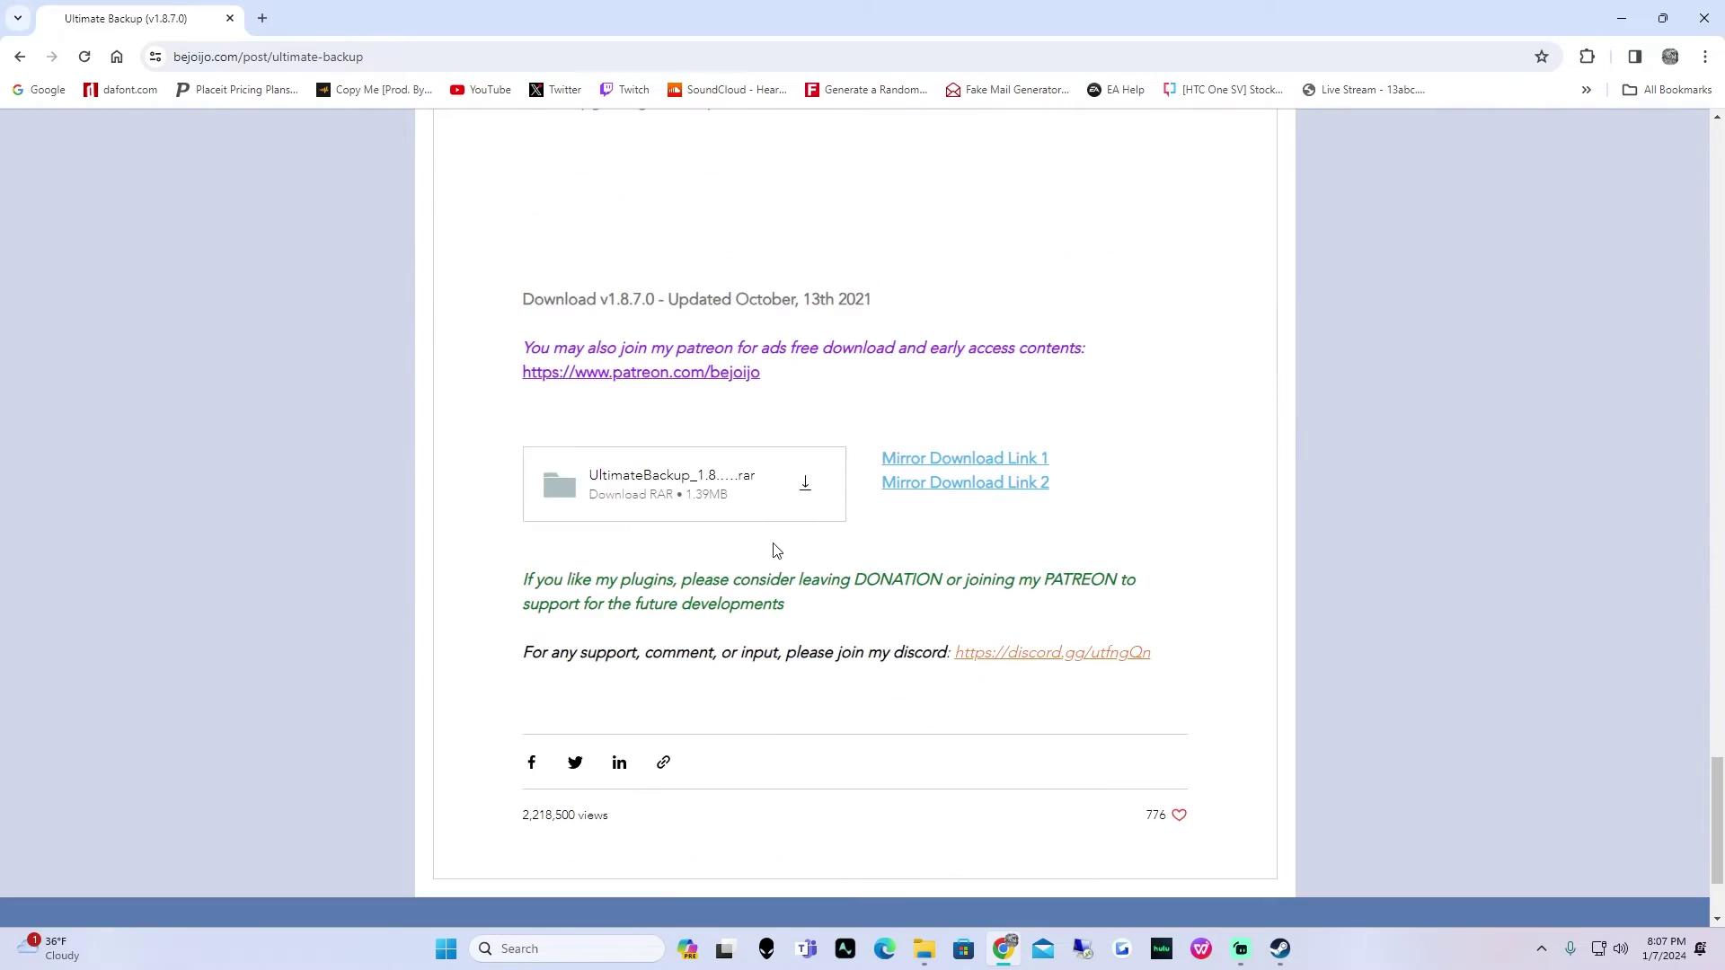
scroll(809, 404, "down", 5)
left_click(801, 310)
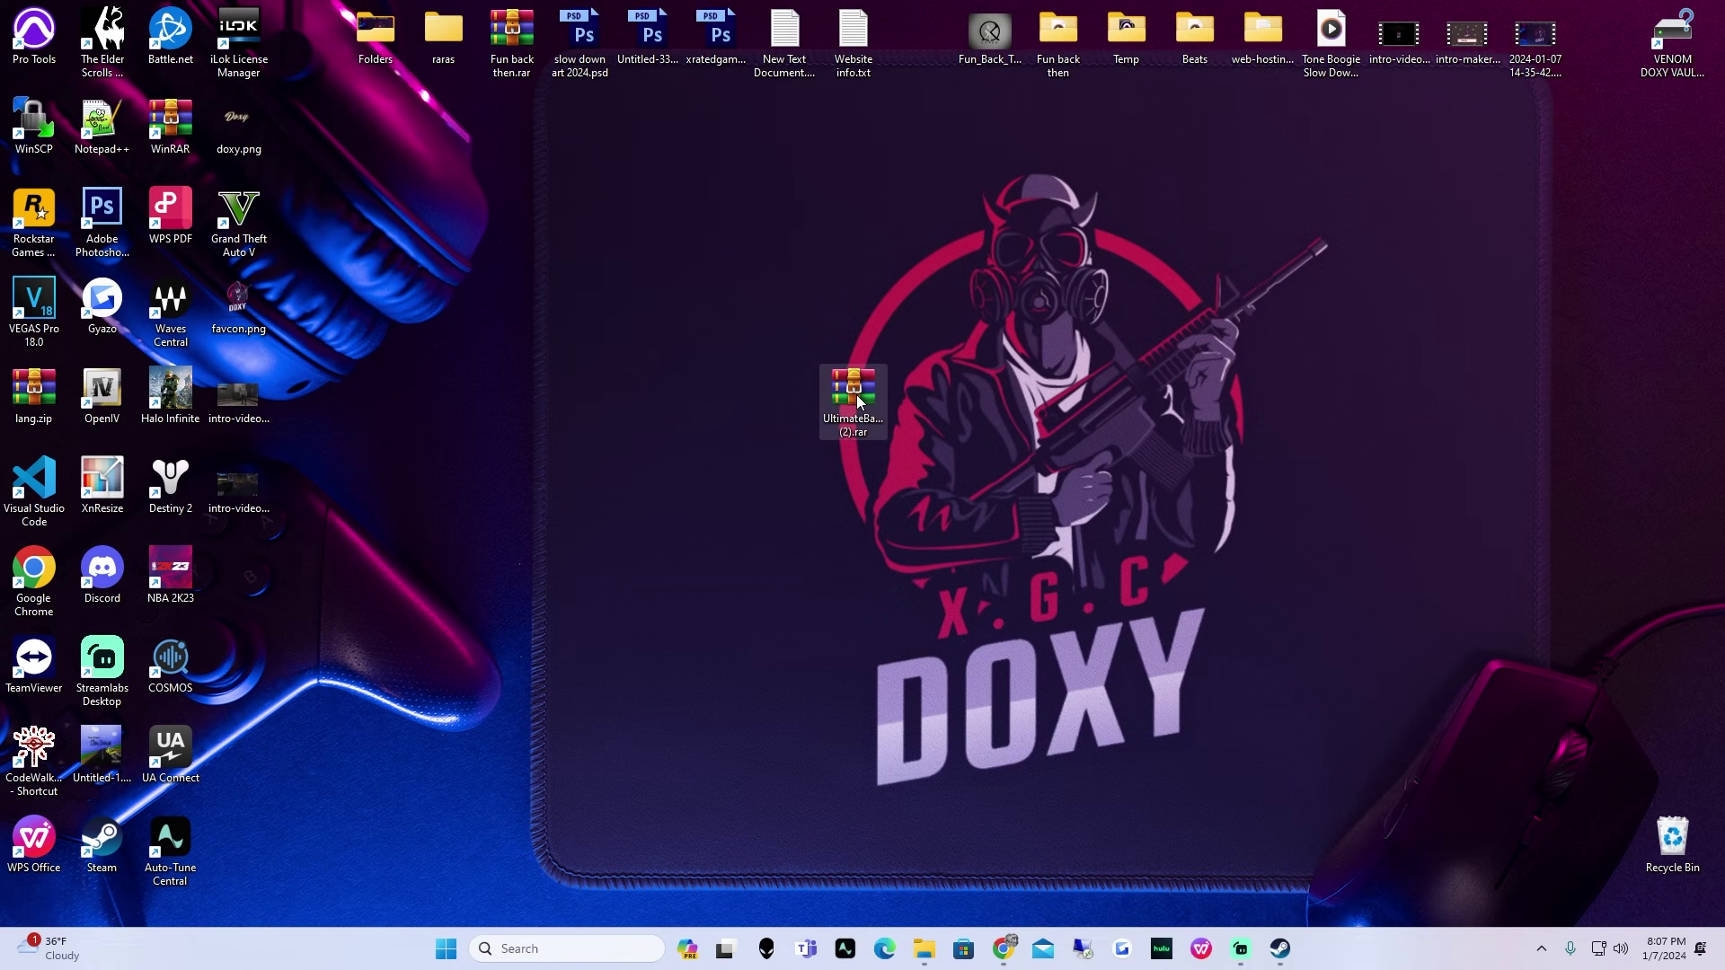
- Open the Ultimate Backup RAR, dismiss the trial notice, and enter its UltimateBackup folder
double_click(853, 393)
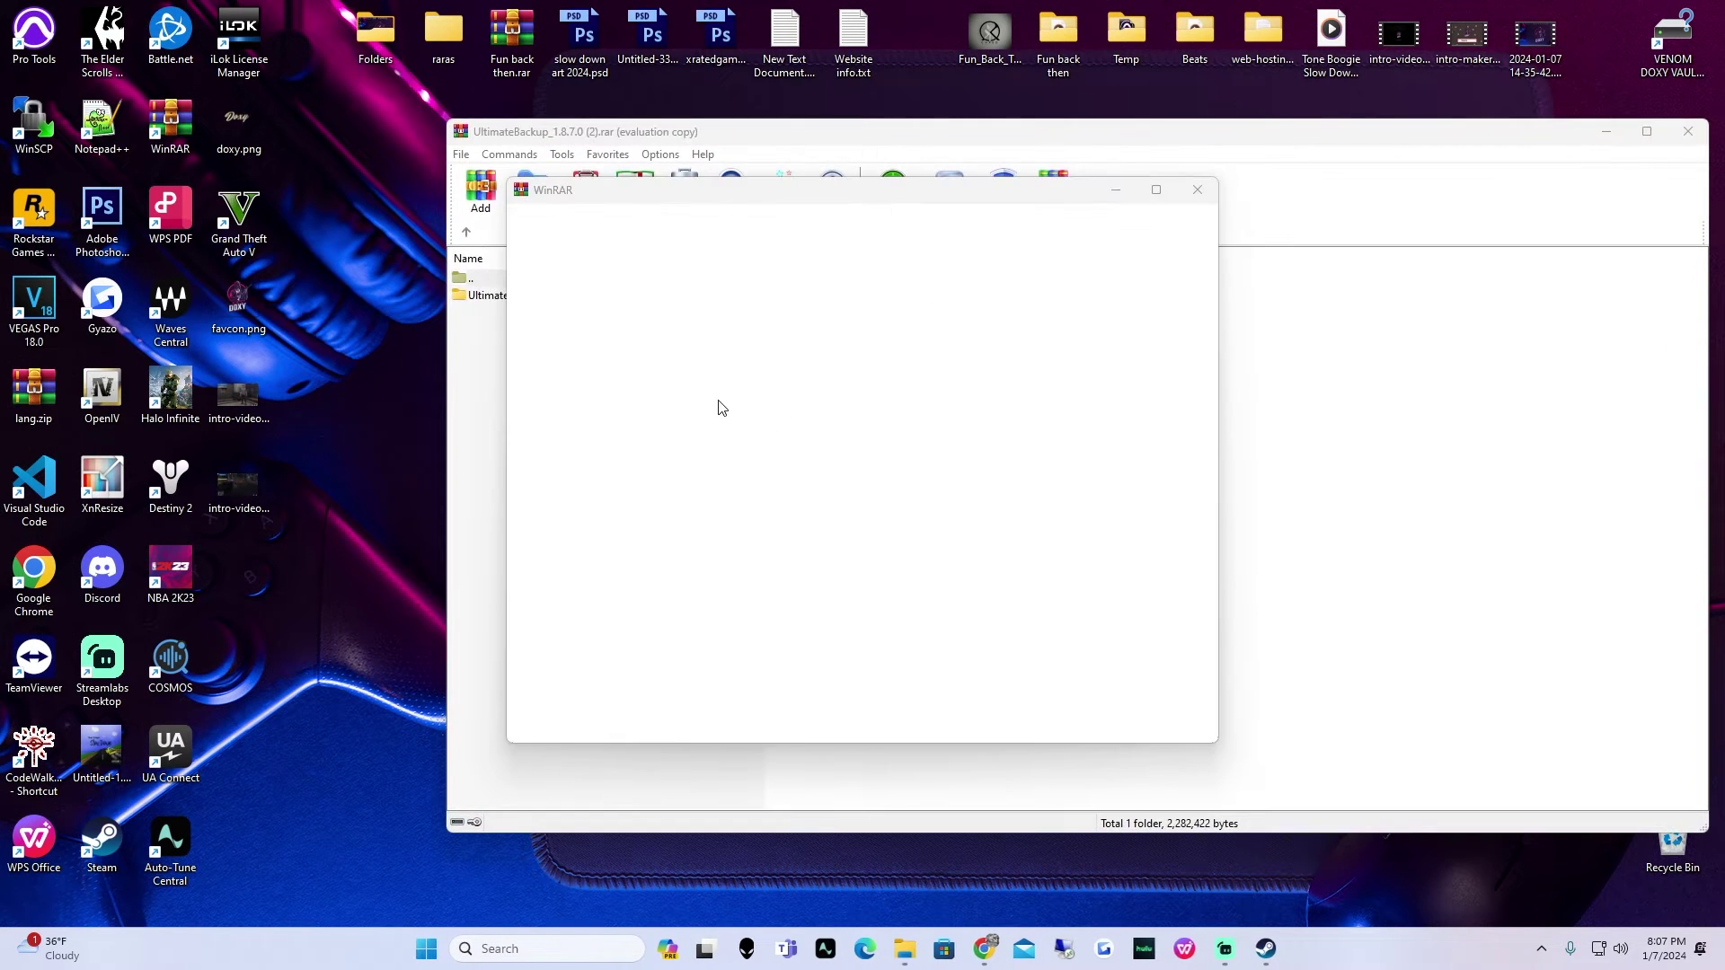
left_click(1194, 192)
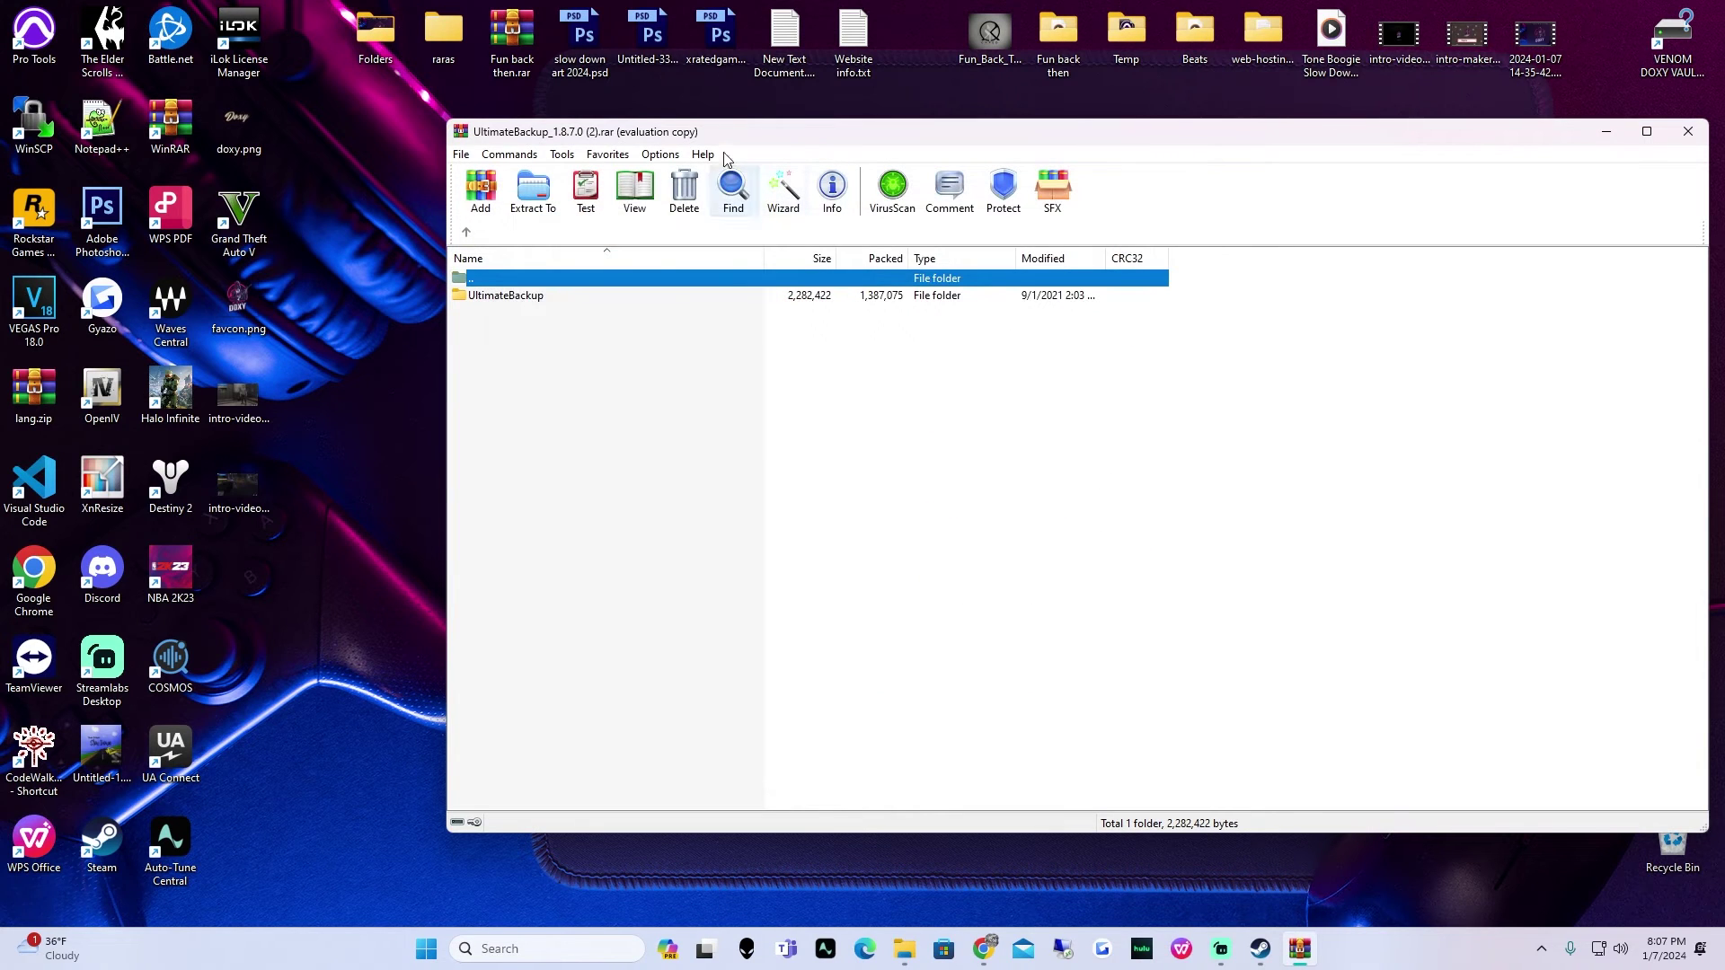
left_click_drag(732, 139, 723, 53)
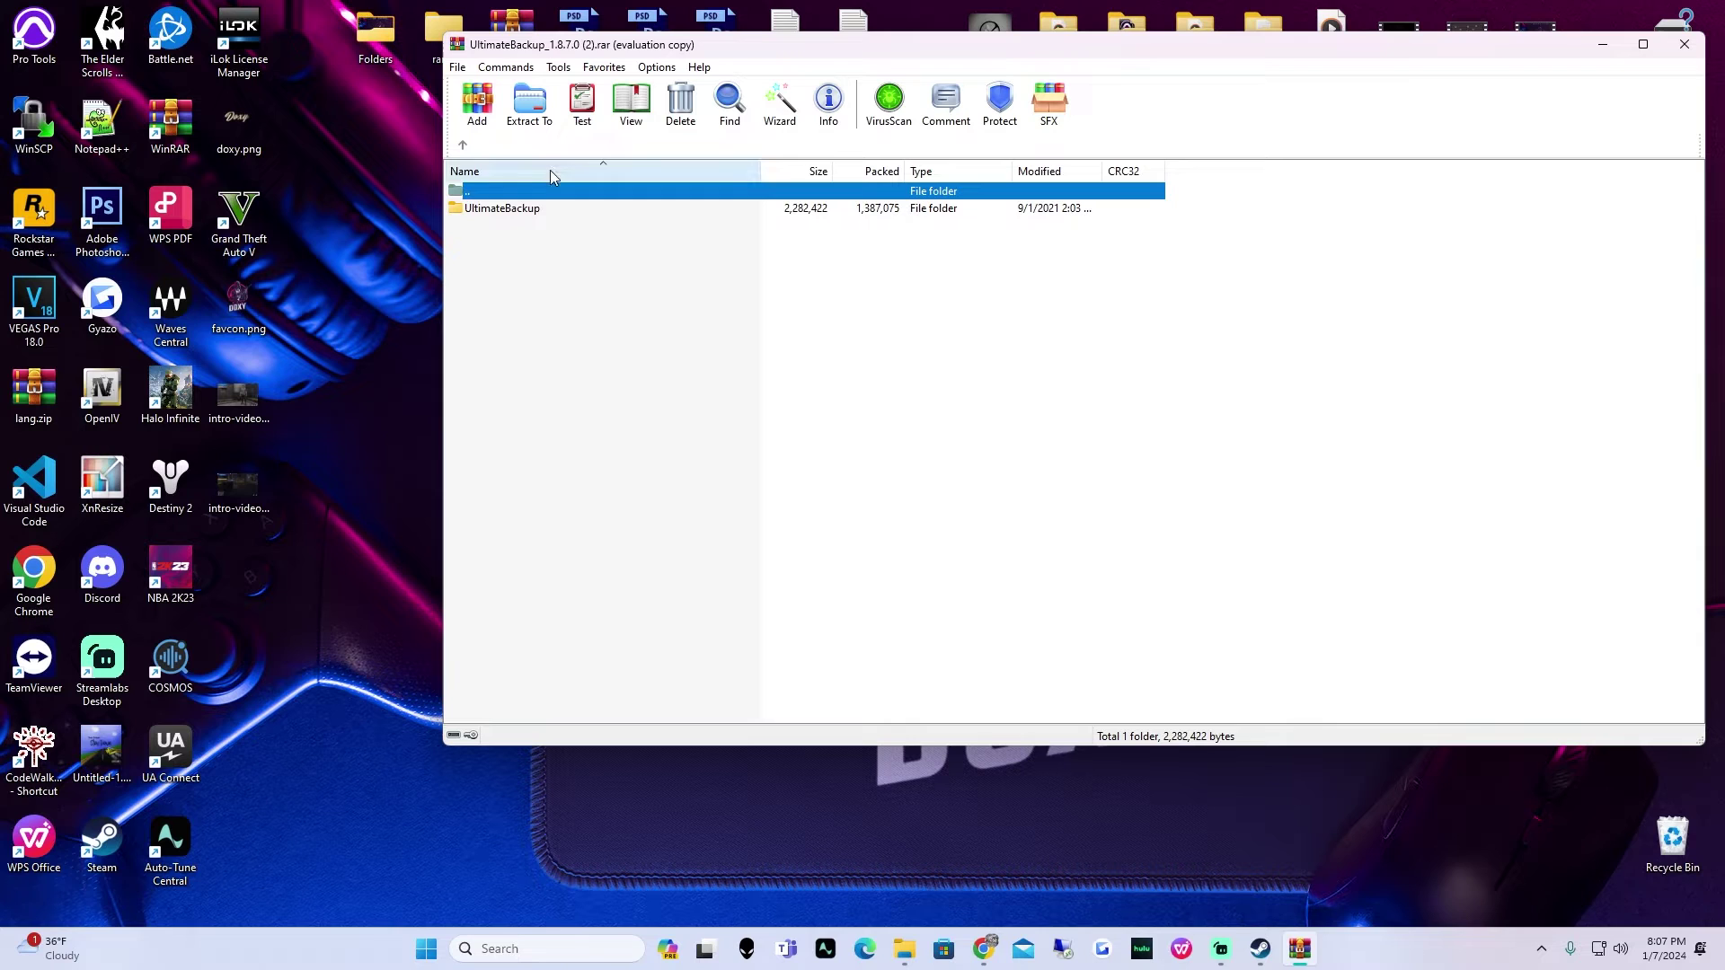
double_click(491, 216)
left_click_drag(536, 48, 548, 103)
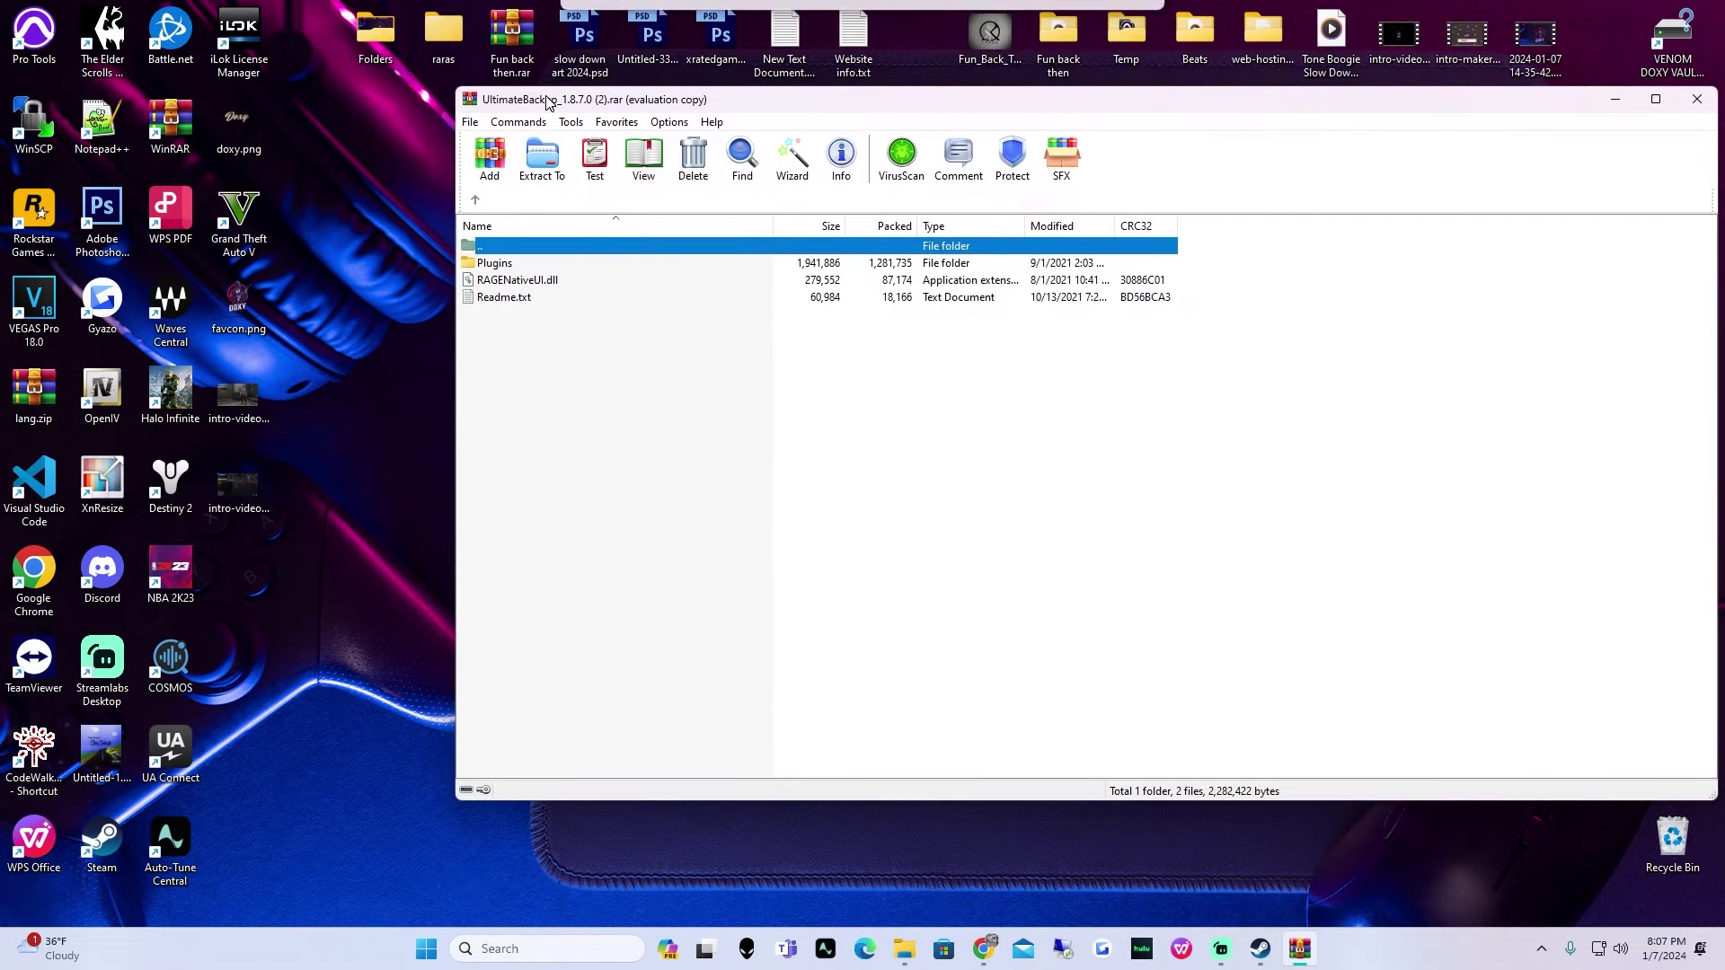
mouse_move(903, 949)
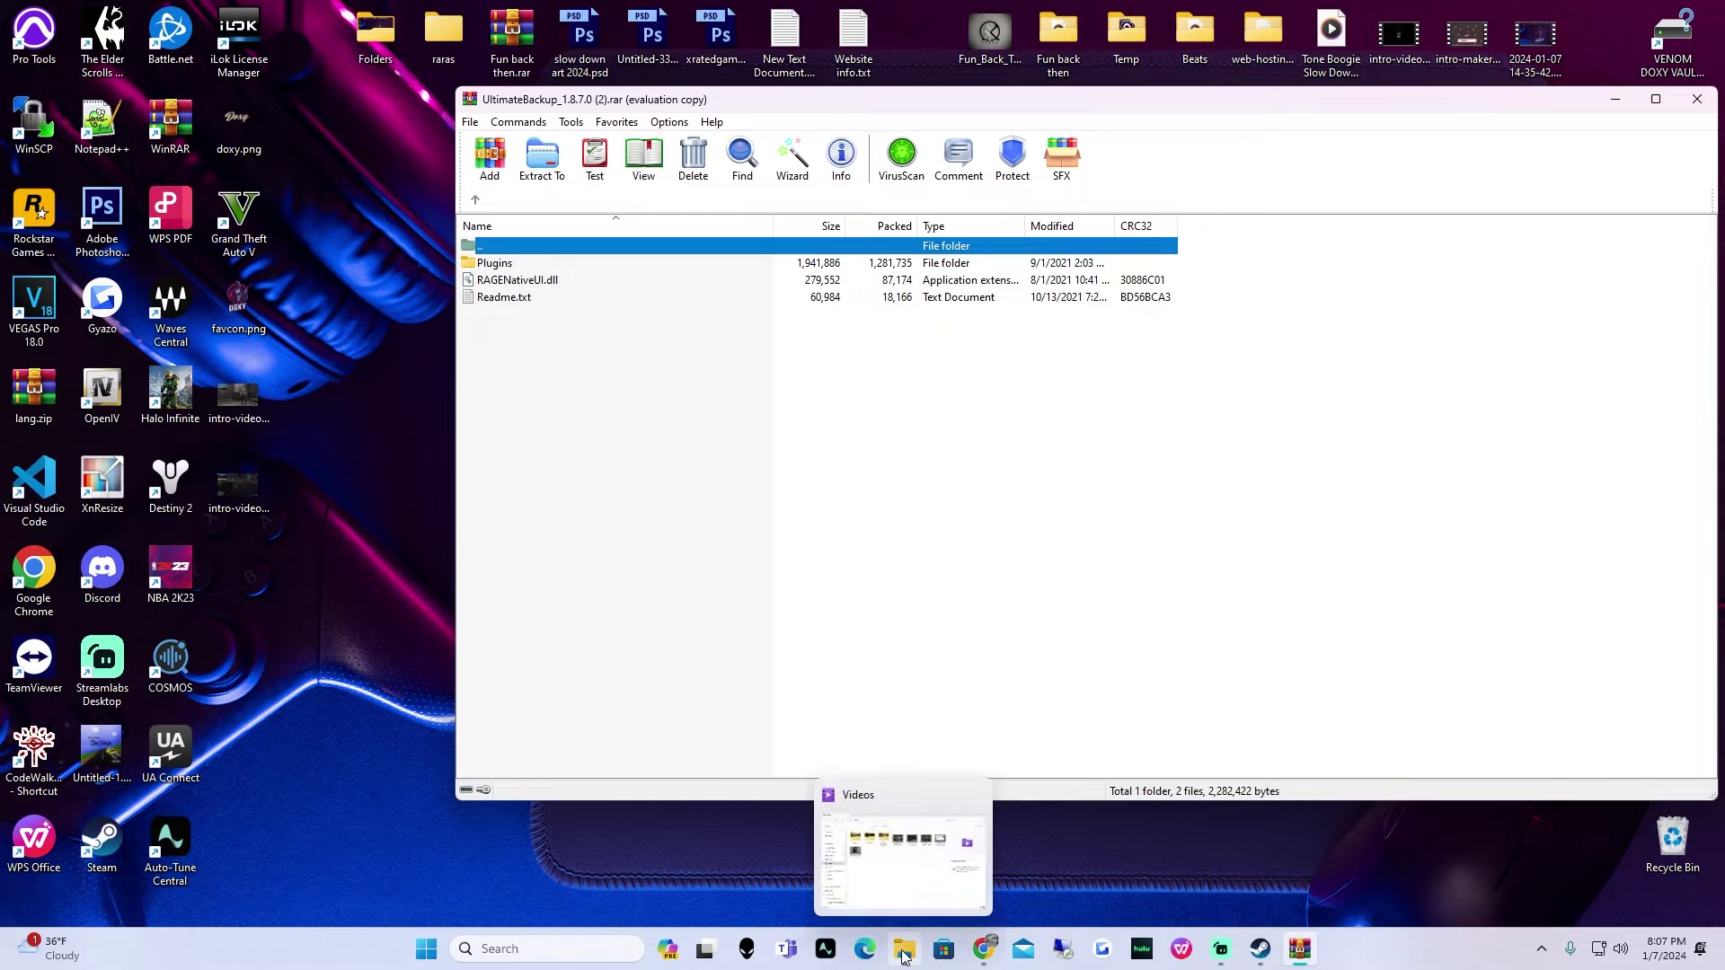
left_click(916, 955)
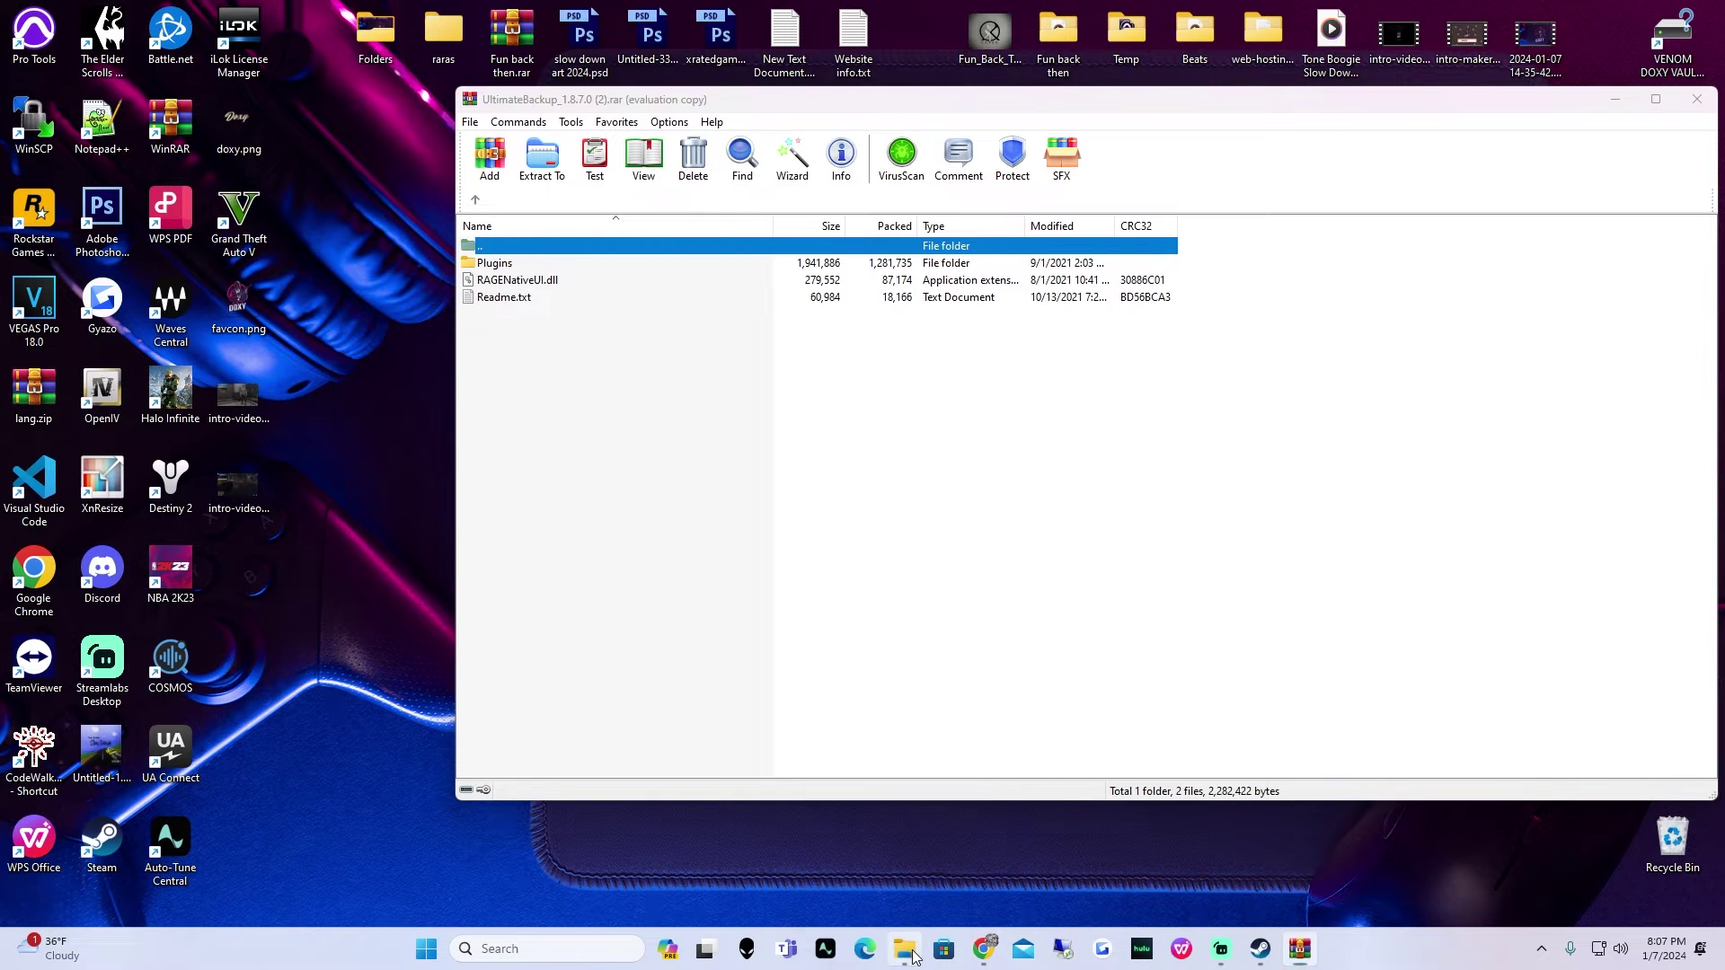
left_click(1254, 55)
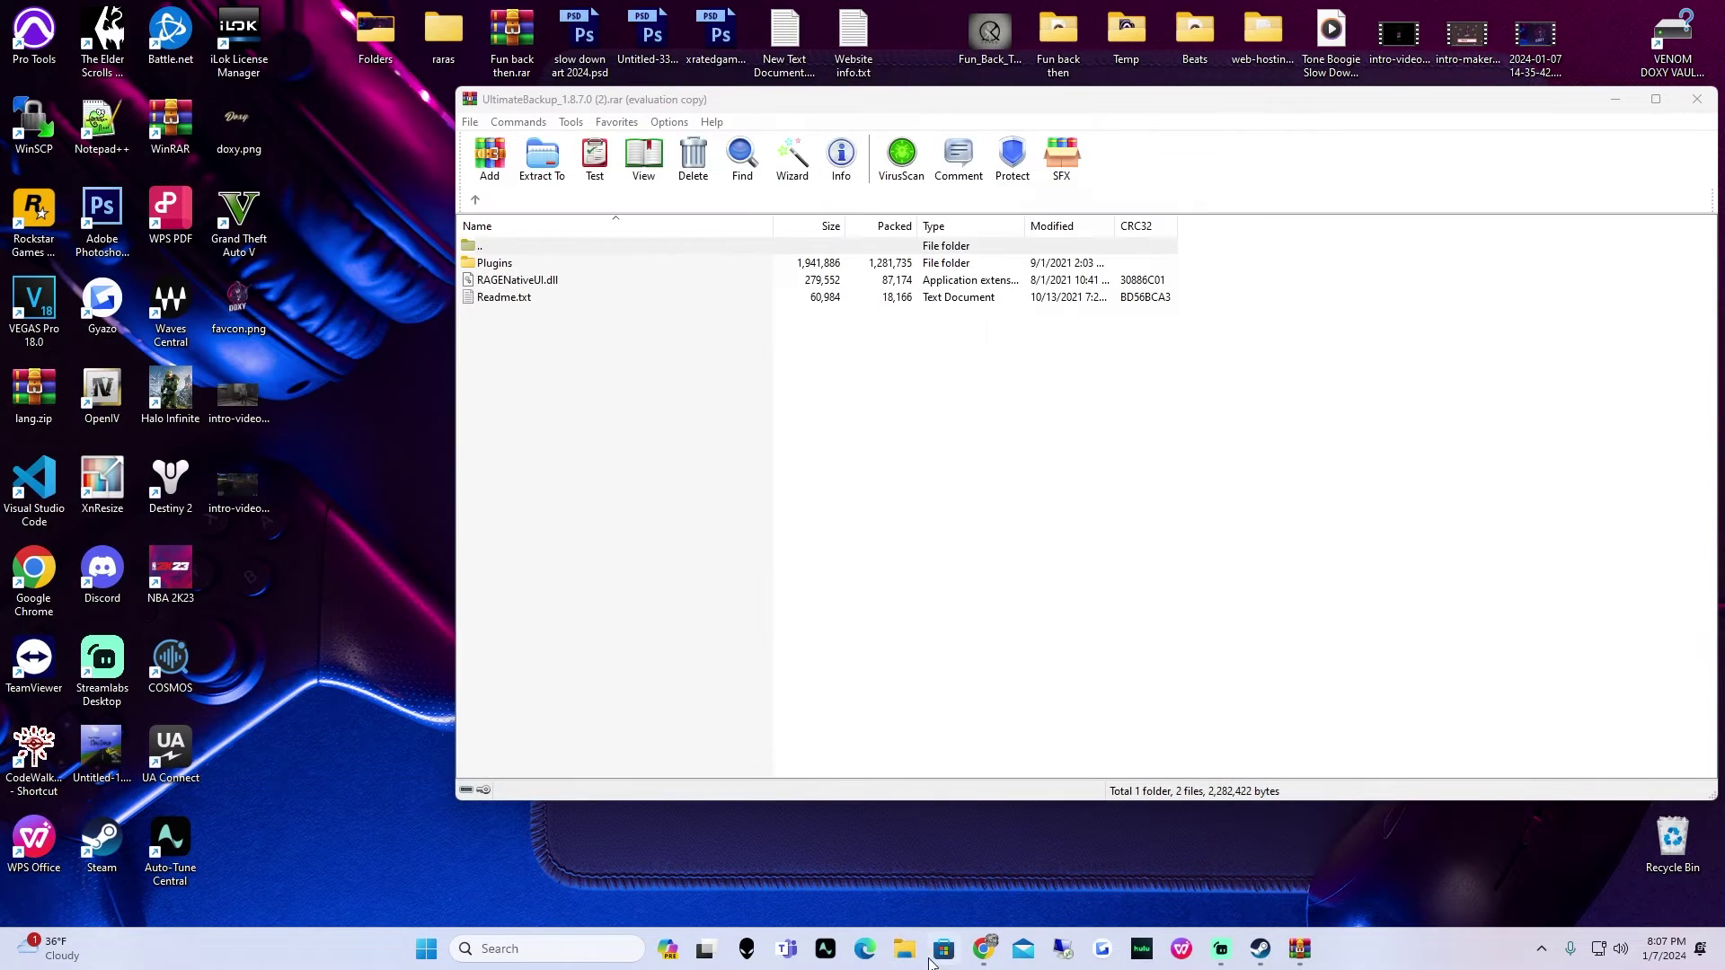
- Browse to C:\Program Files (x86)\Steam\steamapps\common\Grand Theft Auto V in File Explorer
left_click(903, 949)
scroll(195, 512, "down", 3)
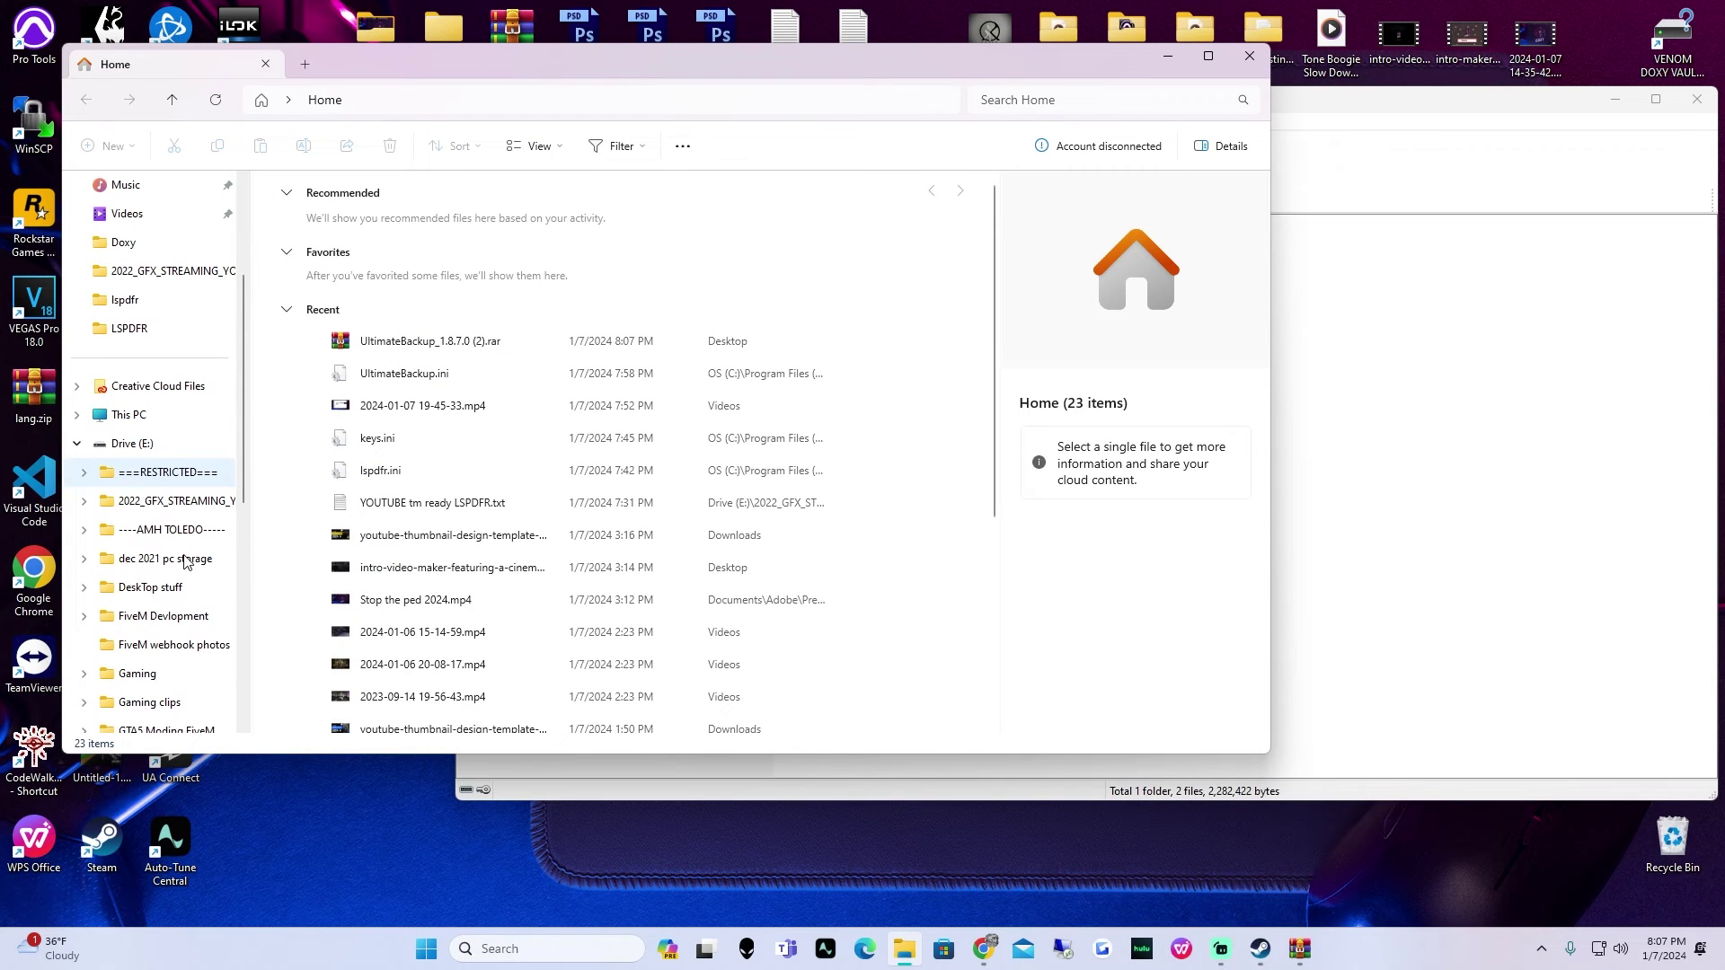
left_click(128, 414)
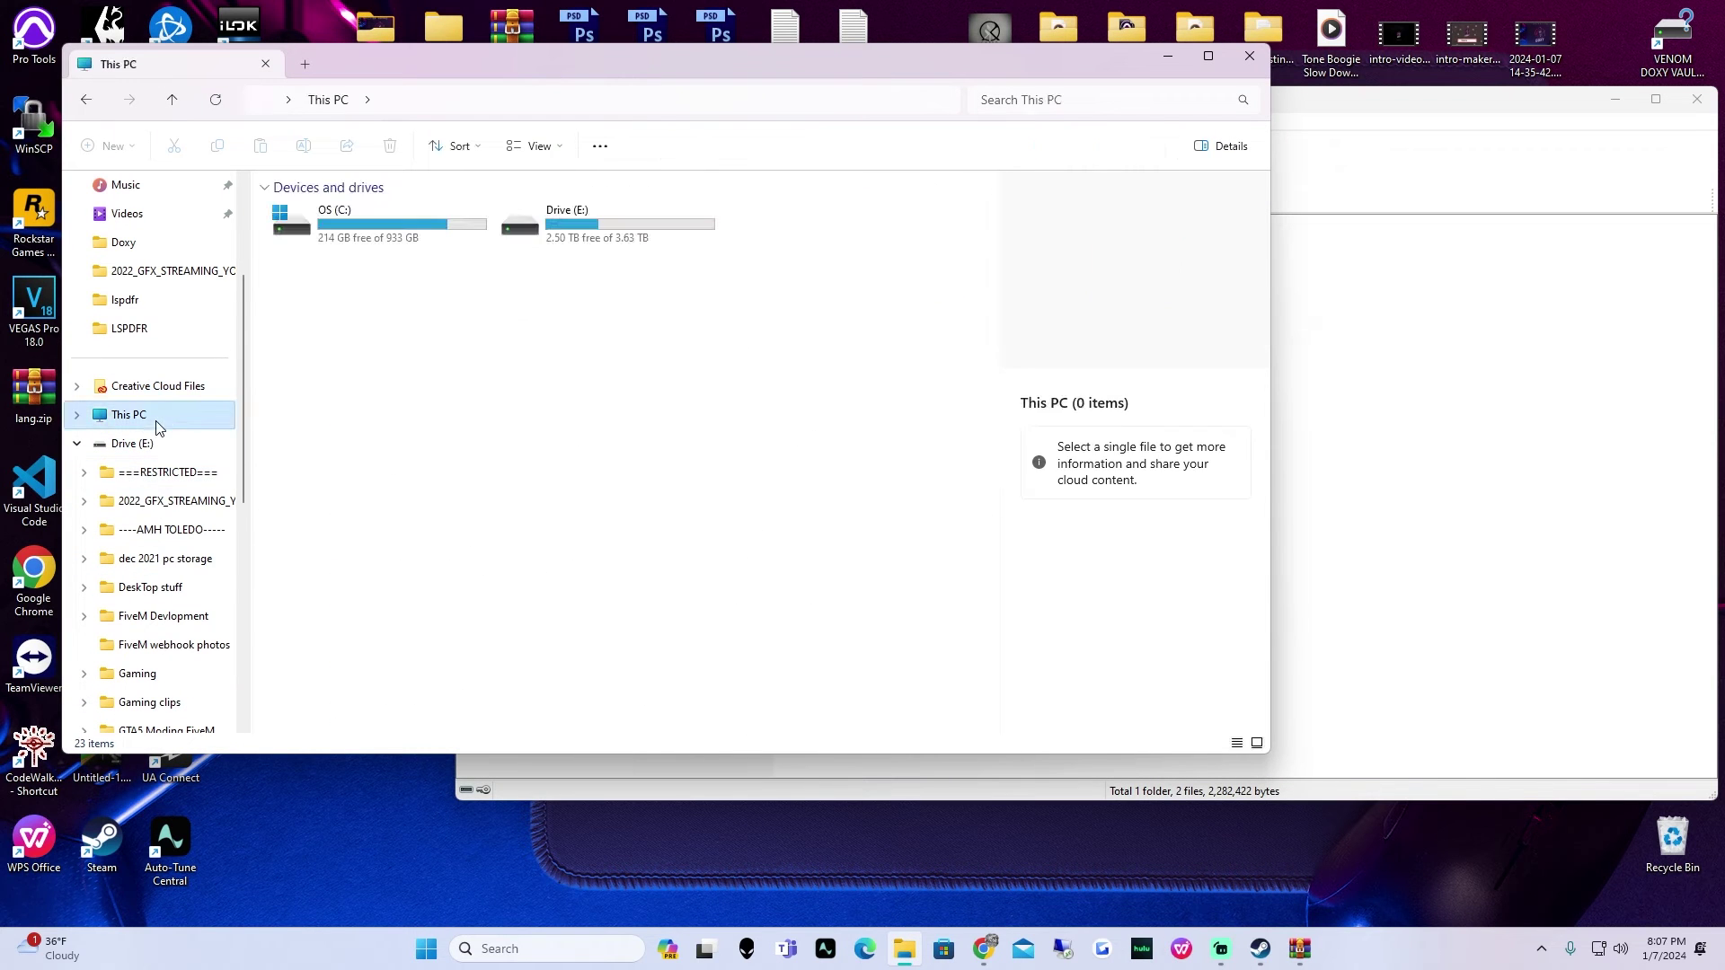
double_click(387, 223)
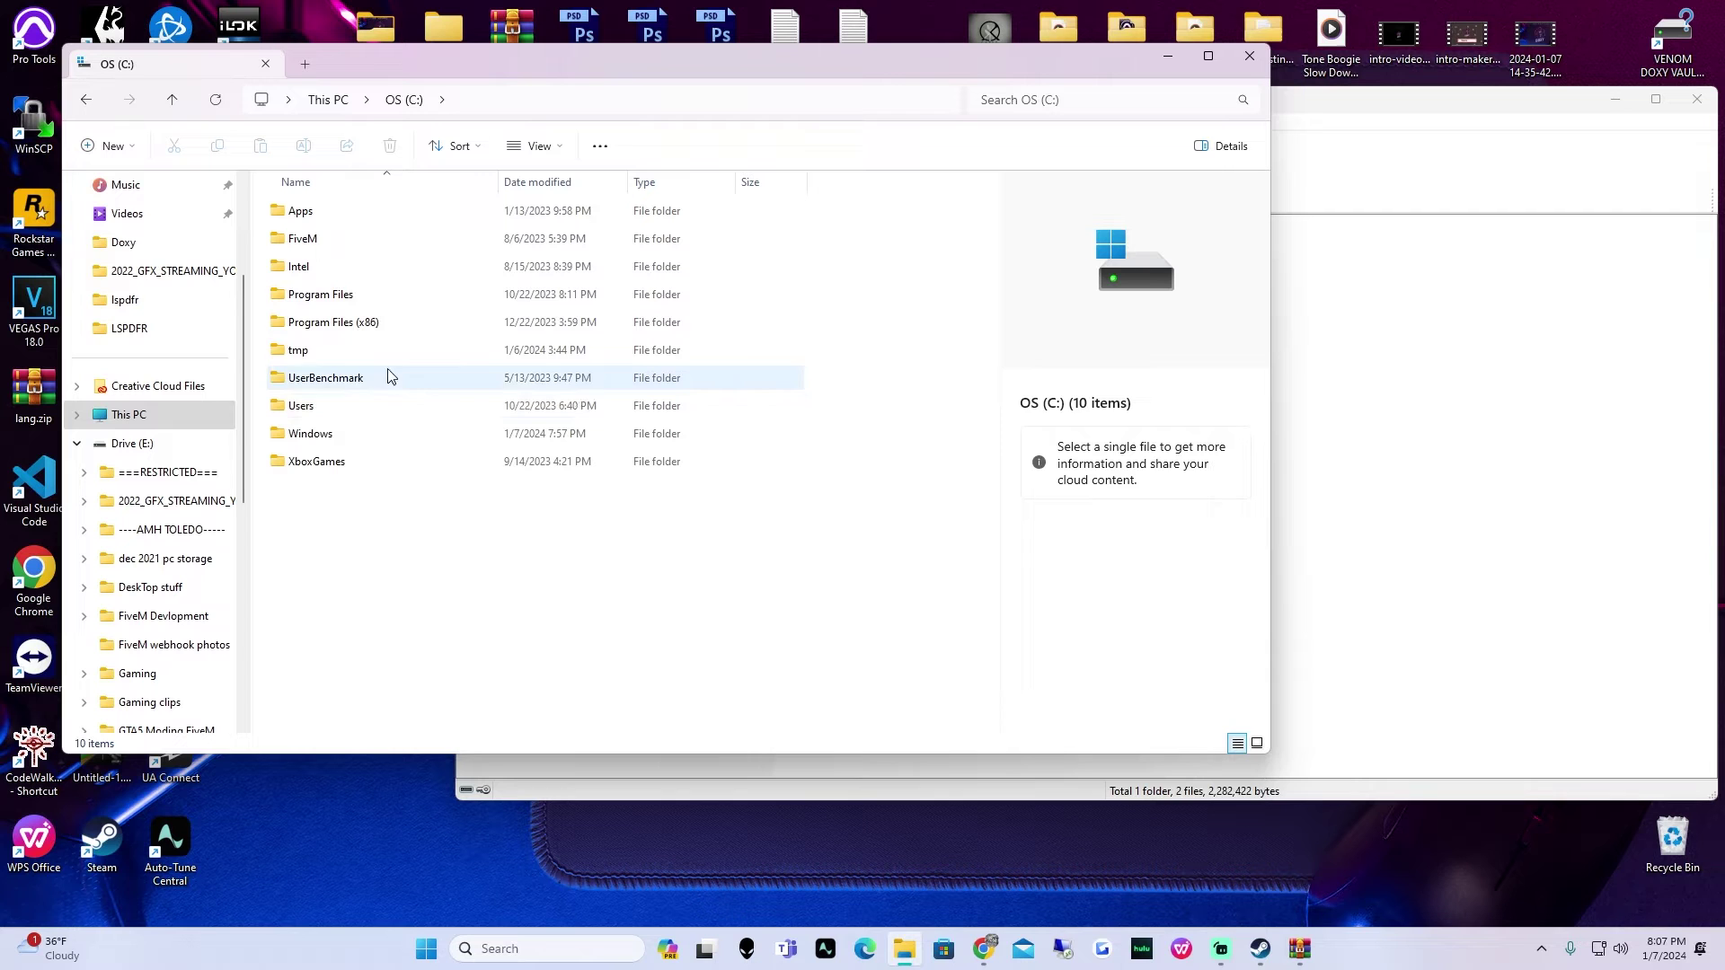
double_click(354, 324)
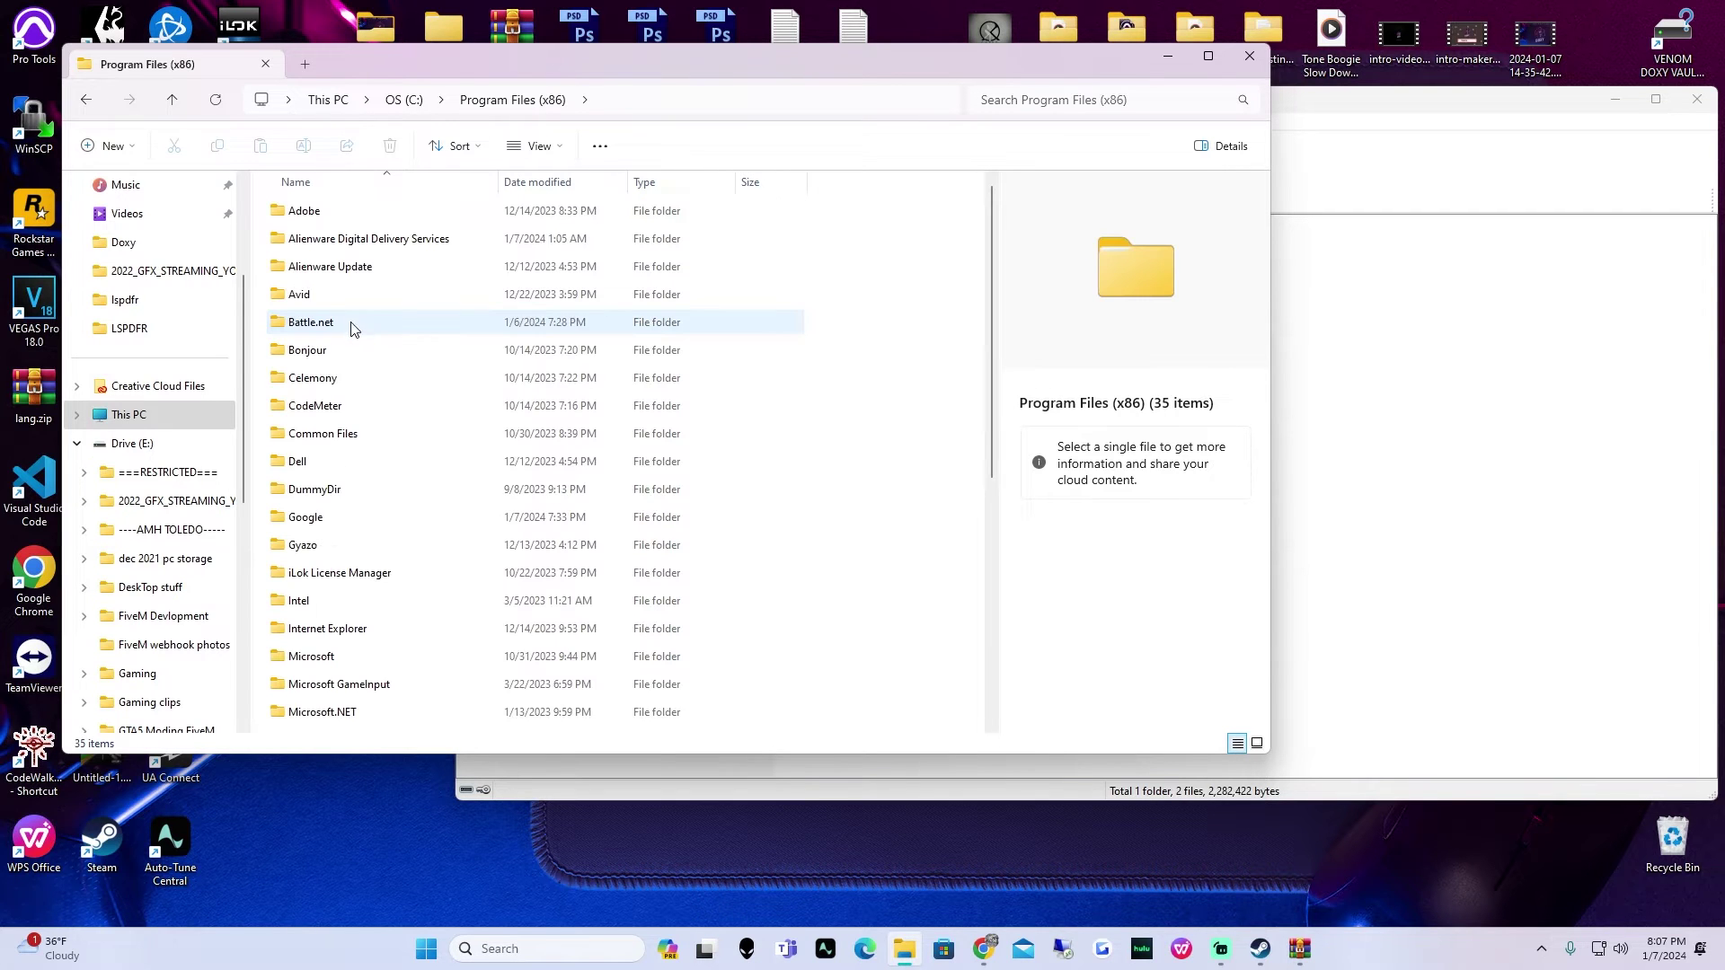
scroll(383, 478, "down", 3)
scroll(385, 495, "down", 2)
double_click(362, 470)
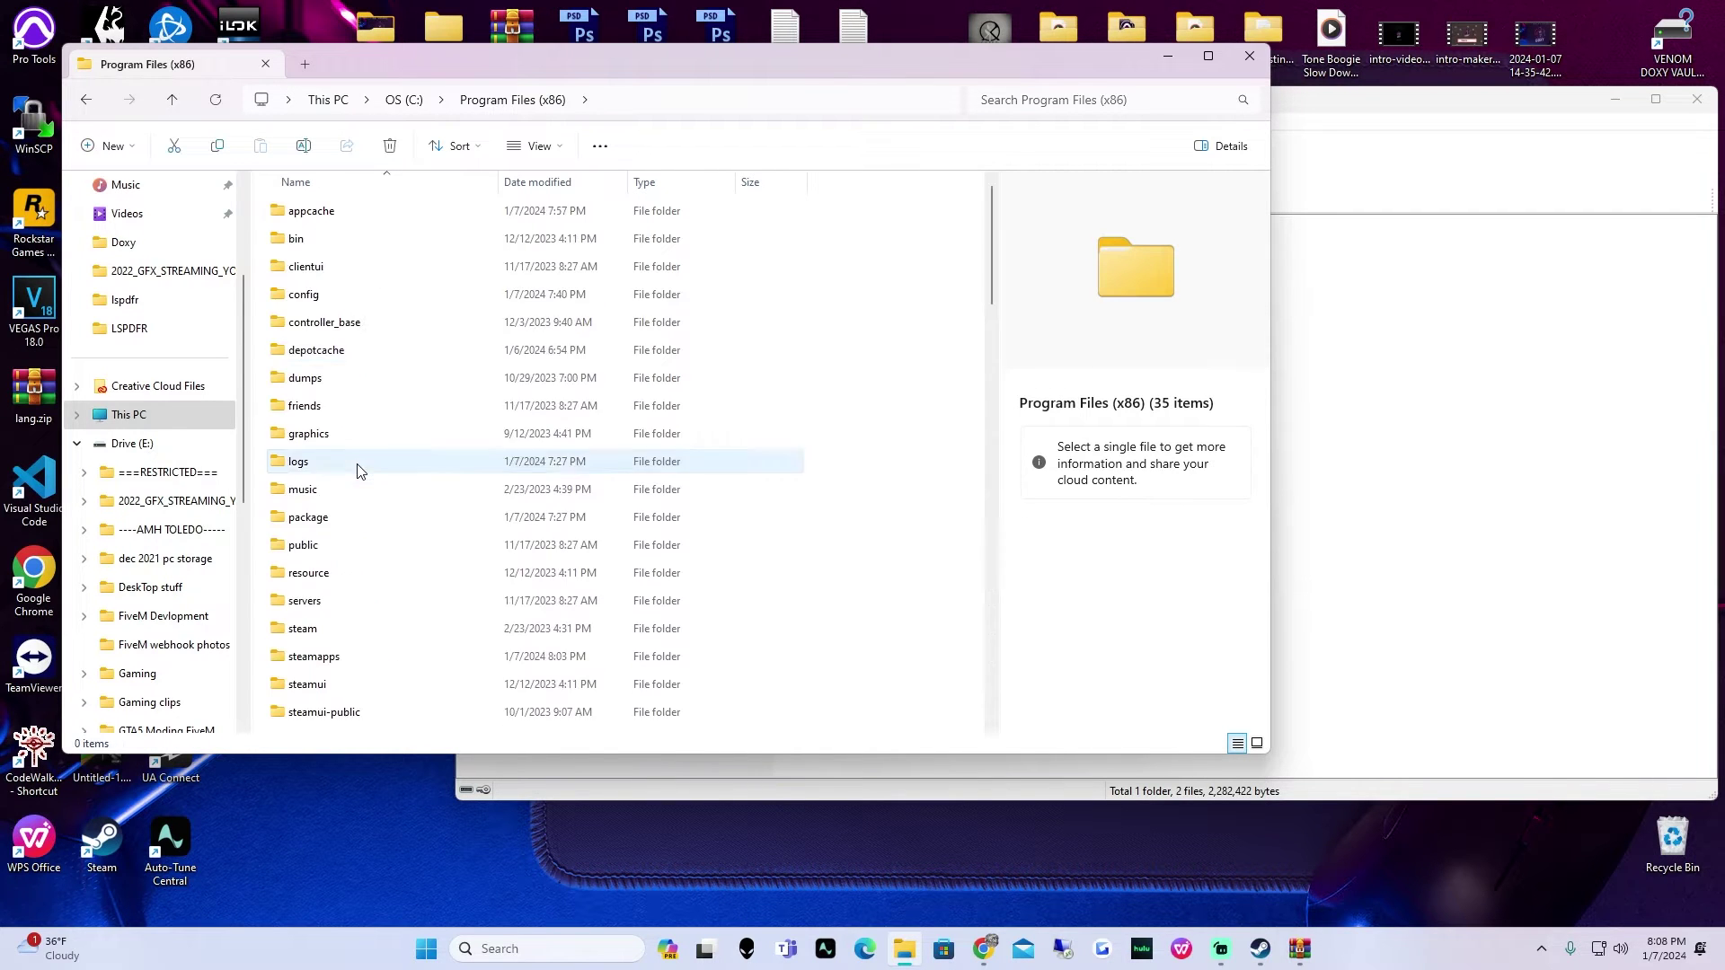
scroll(365, 404, "down", 5)
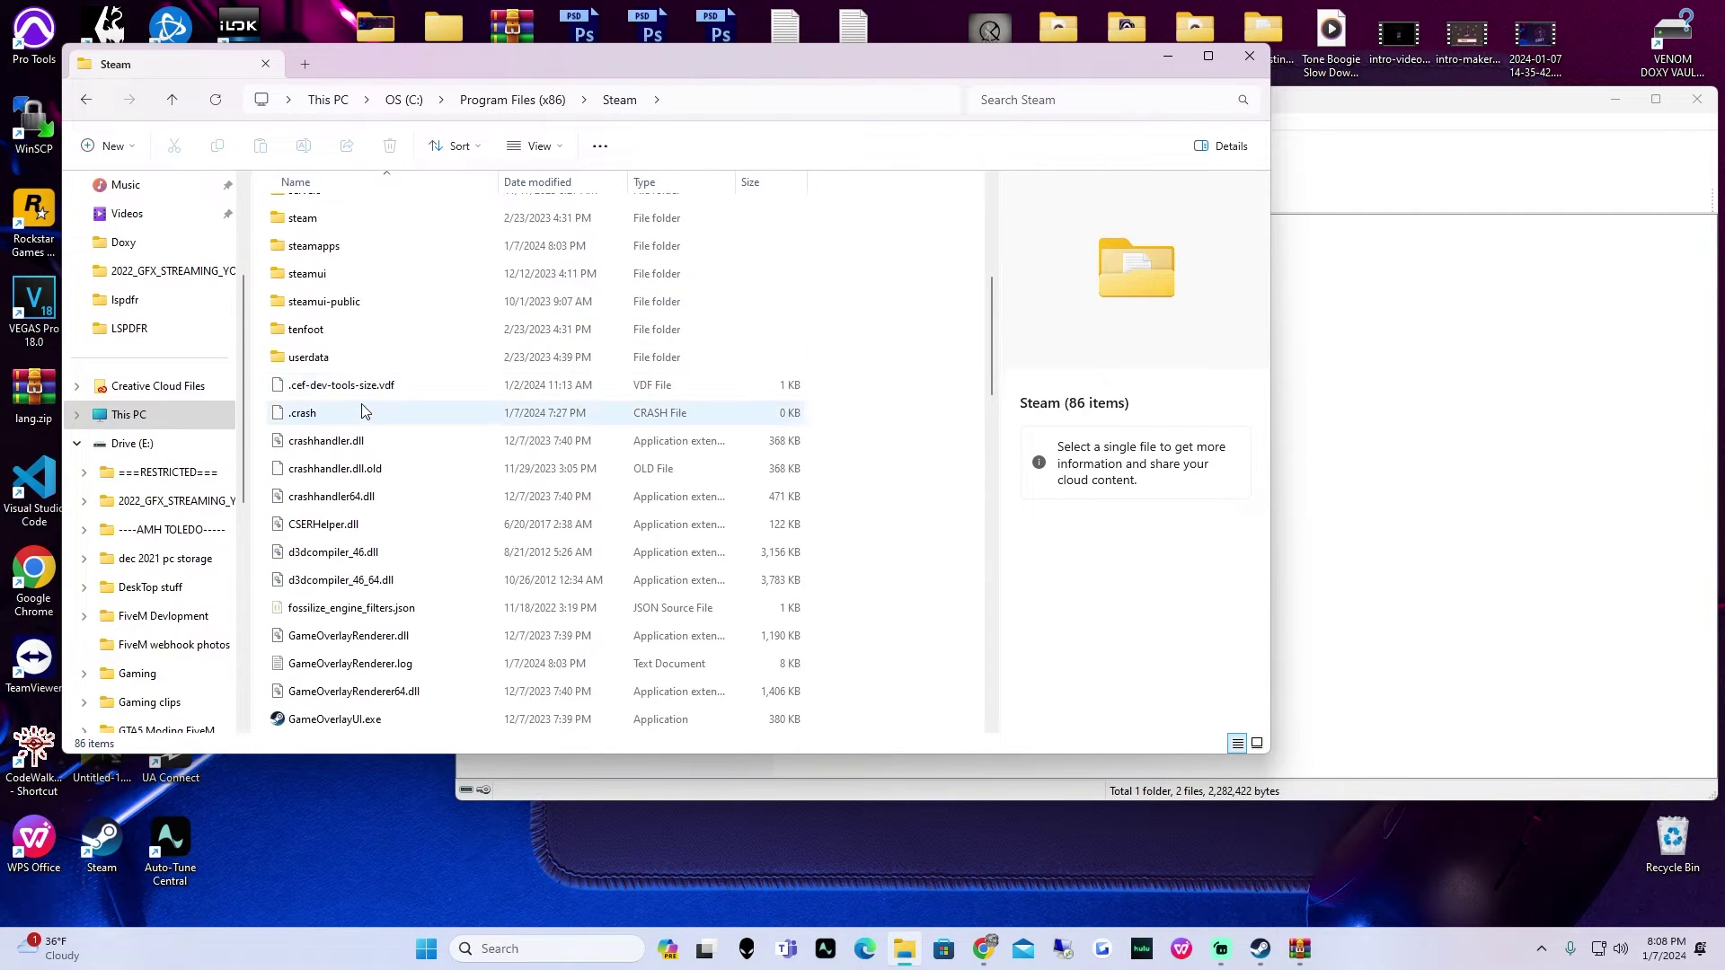
double_click(340, 251)
double_click(347, 212)
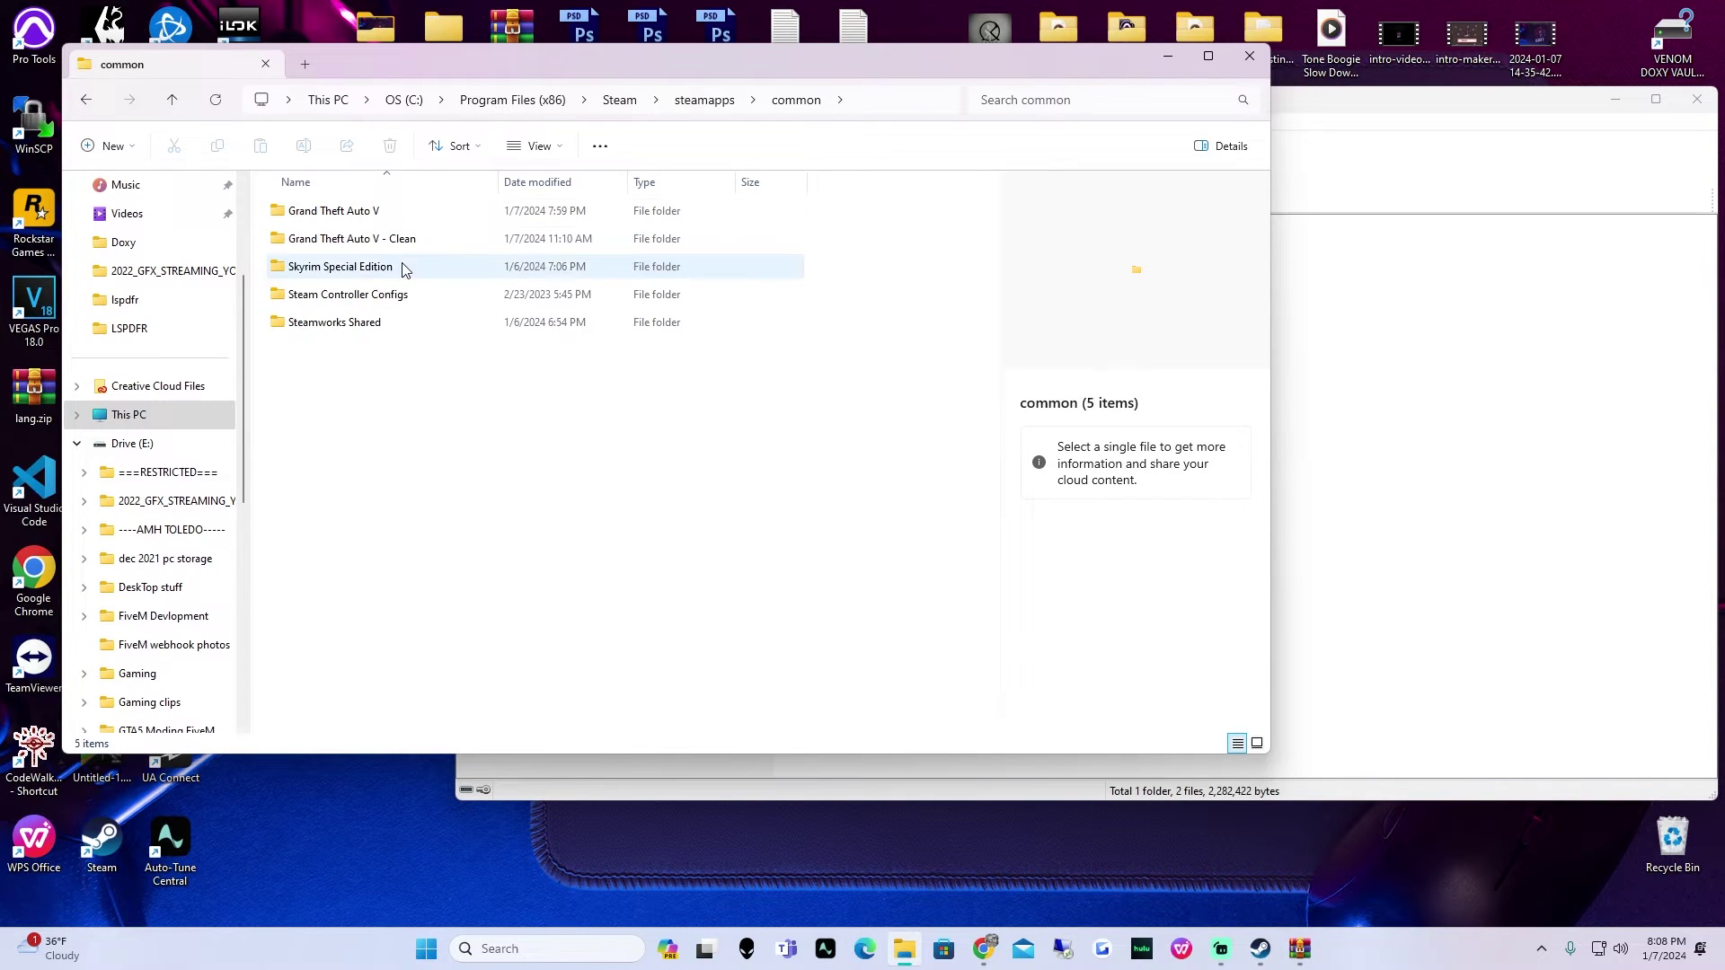
left_click(383, 215)
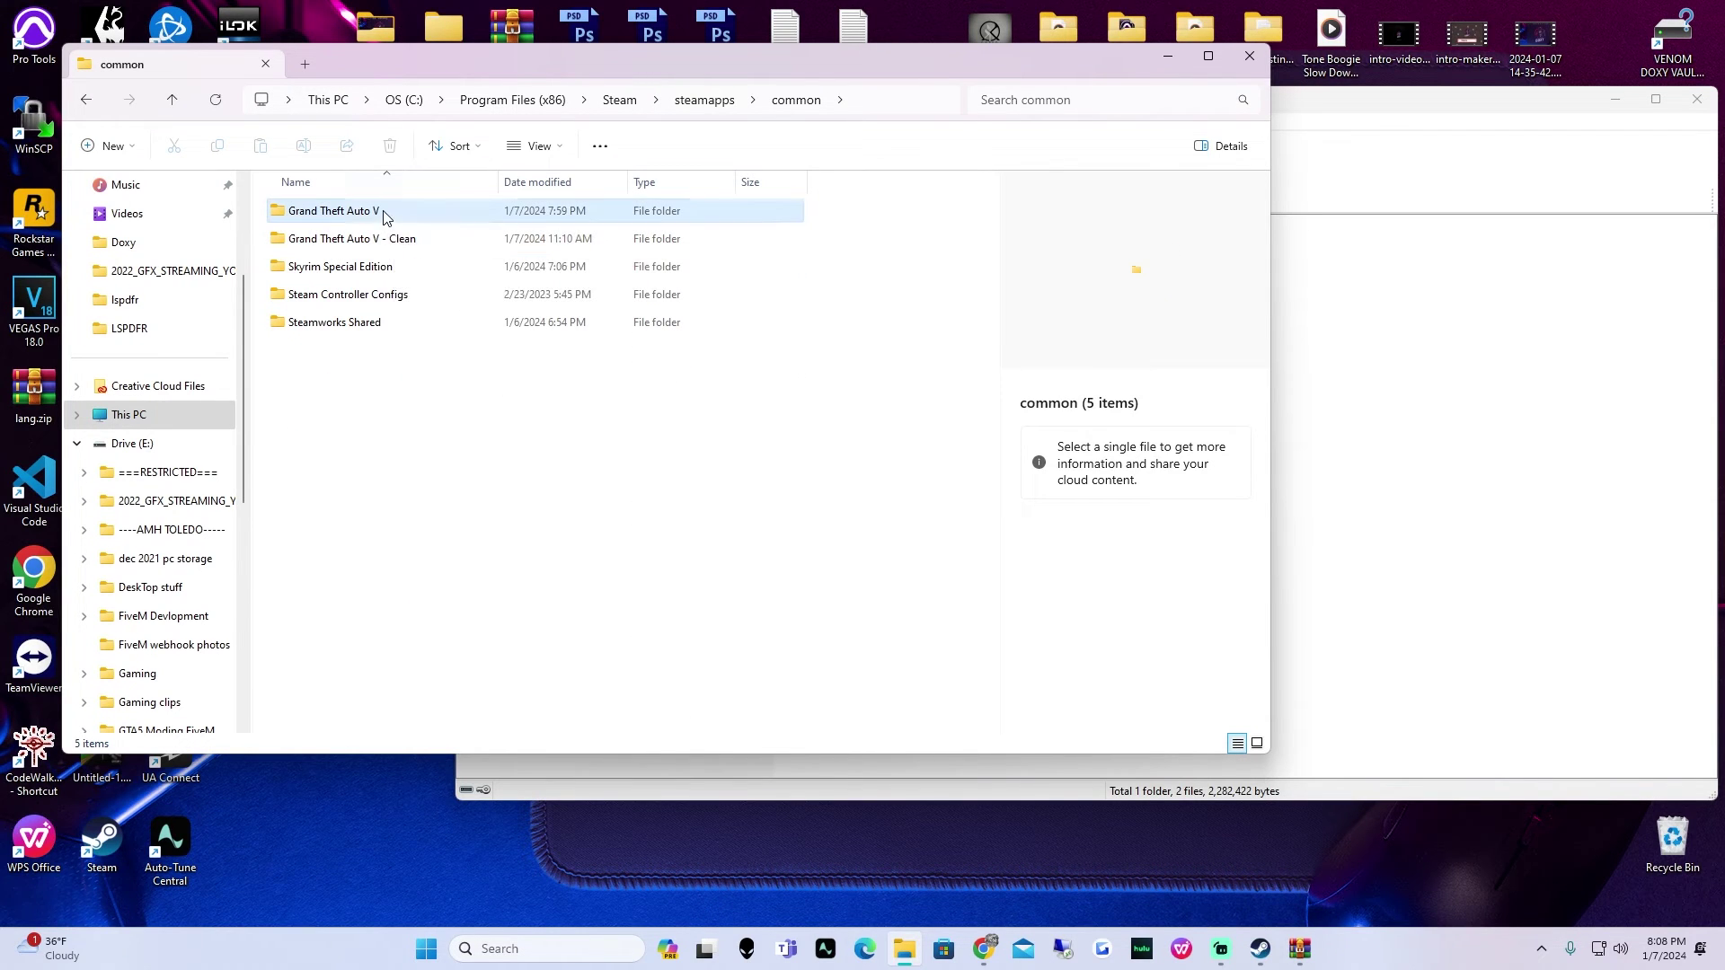
double_click(380, 216)
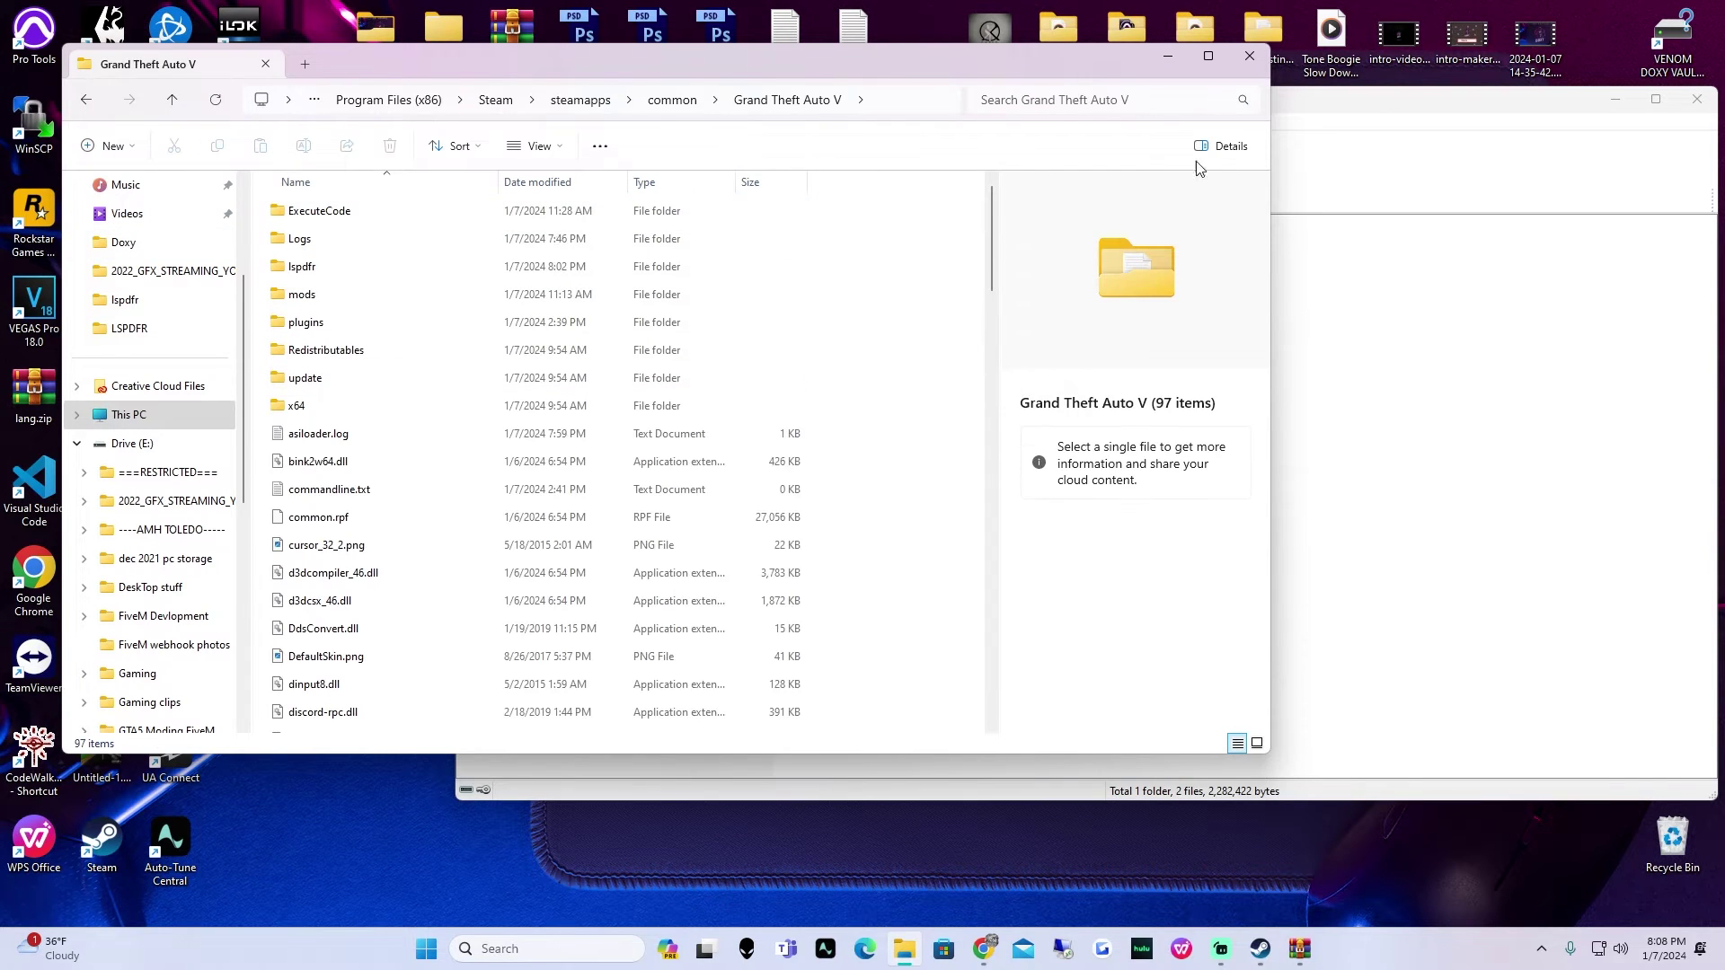
left_click(1373, 107)
- Drag the archive's Plugins folder into Grand Theft Auto V and replace existing files
left_click_drag(613, 100, 1320, 91)
left_click(1102, 259)
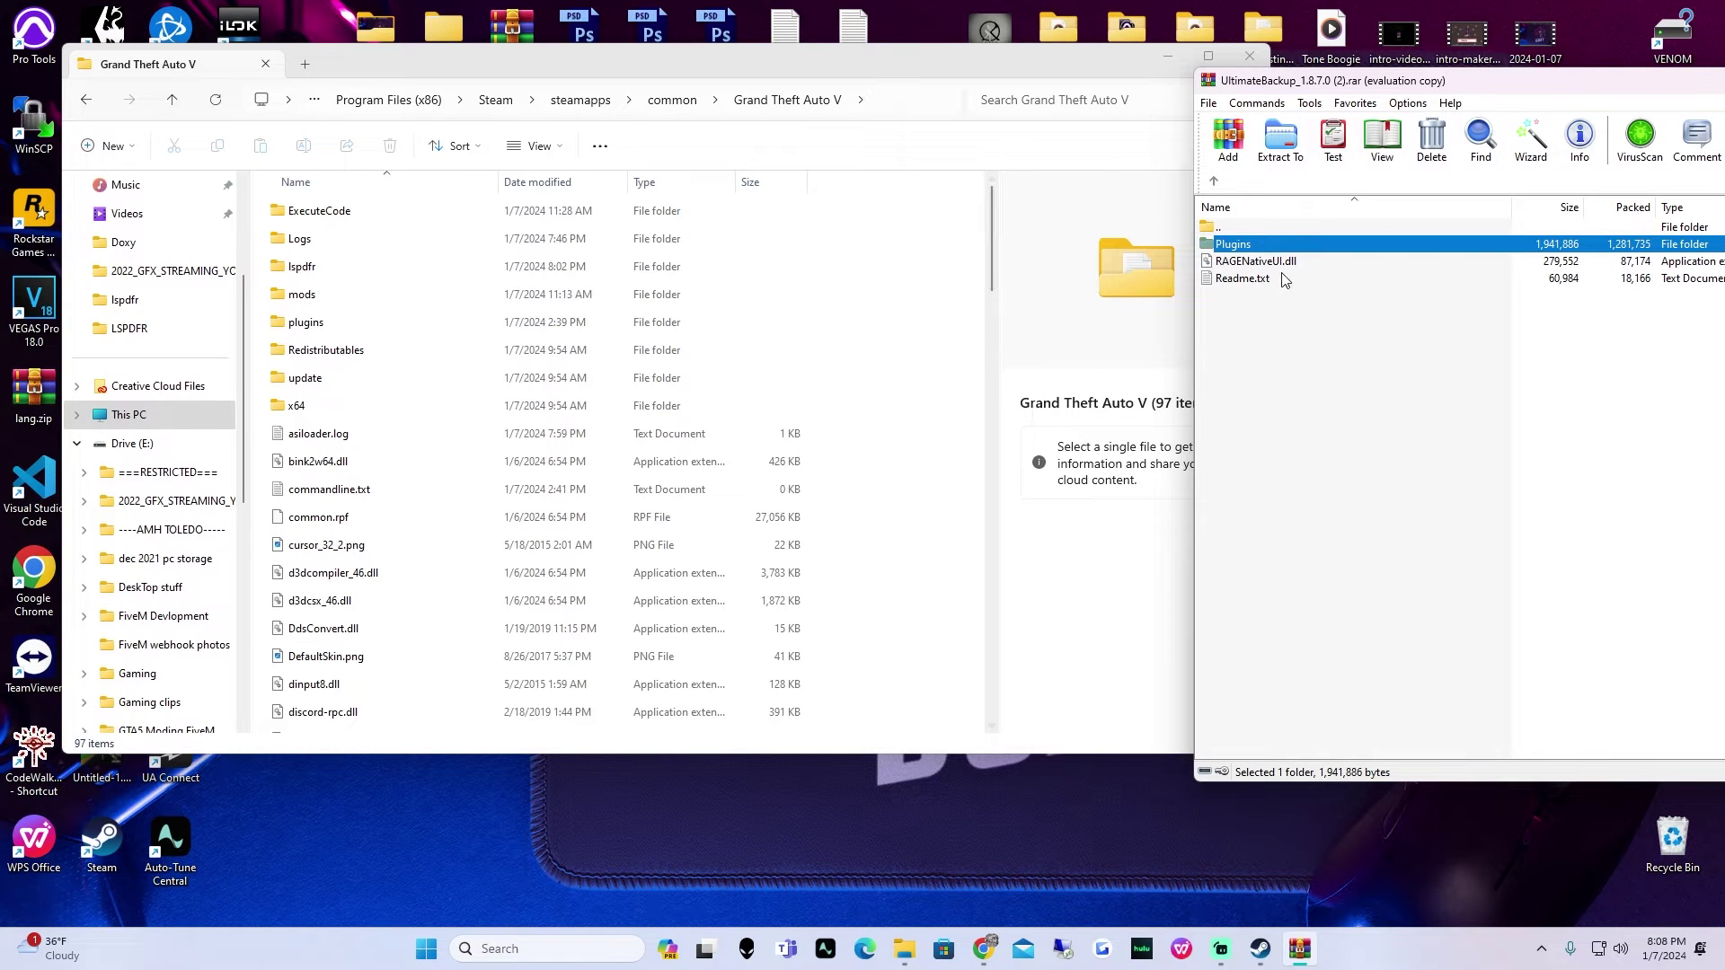
left_click(1360, 262)
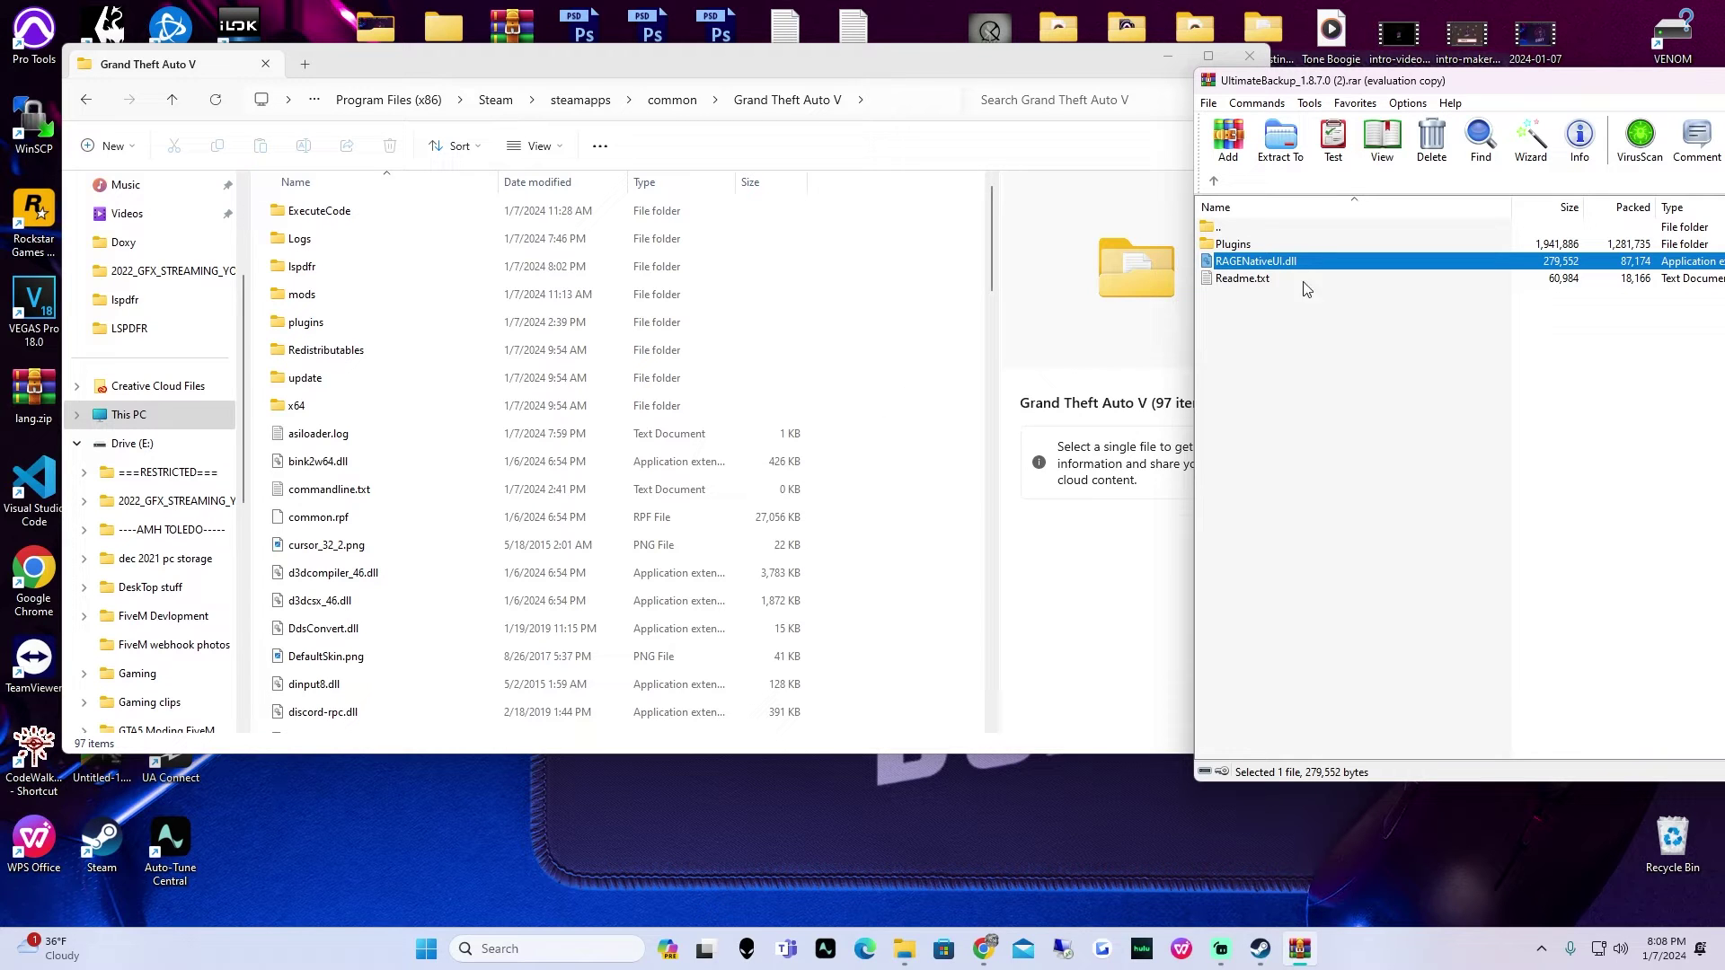
left_click(1251, 247)
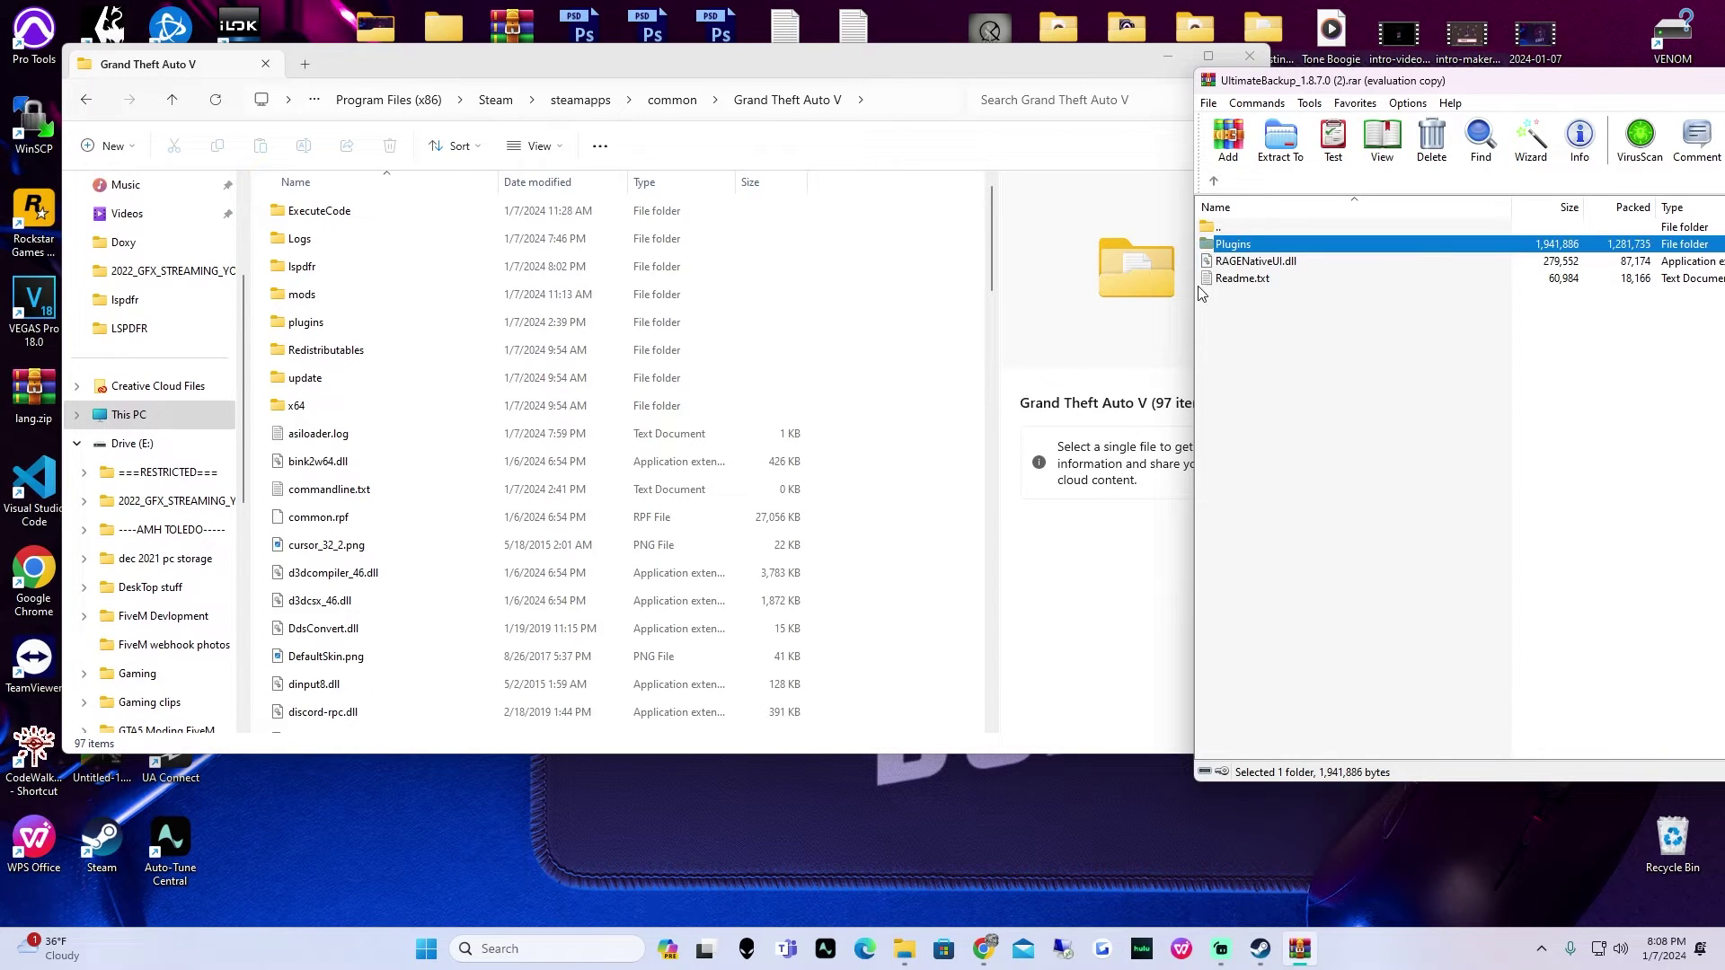
left_click(1274, 264)
left_click_drag(958, 313, 957, 312)
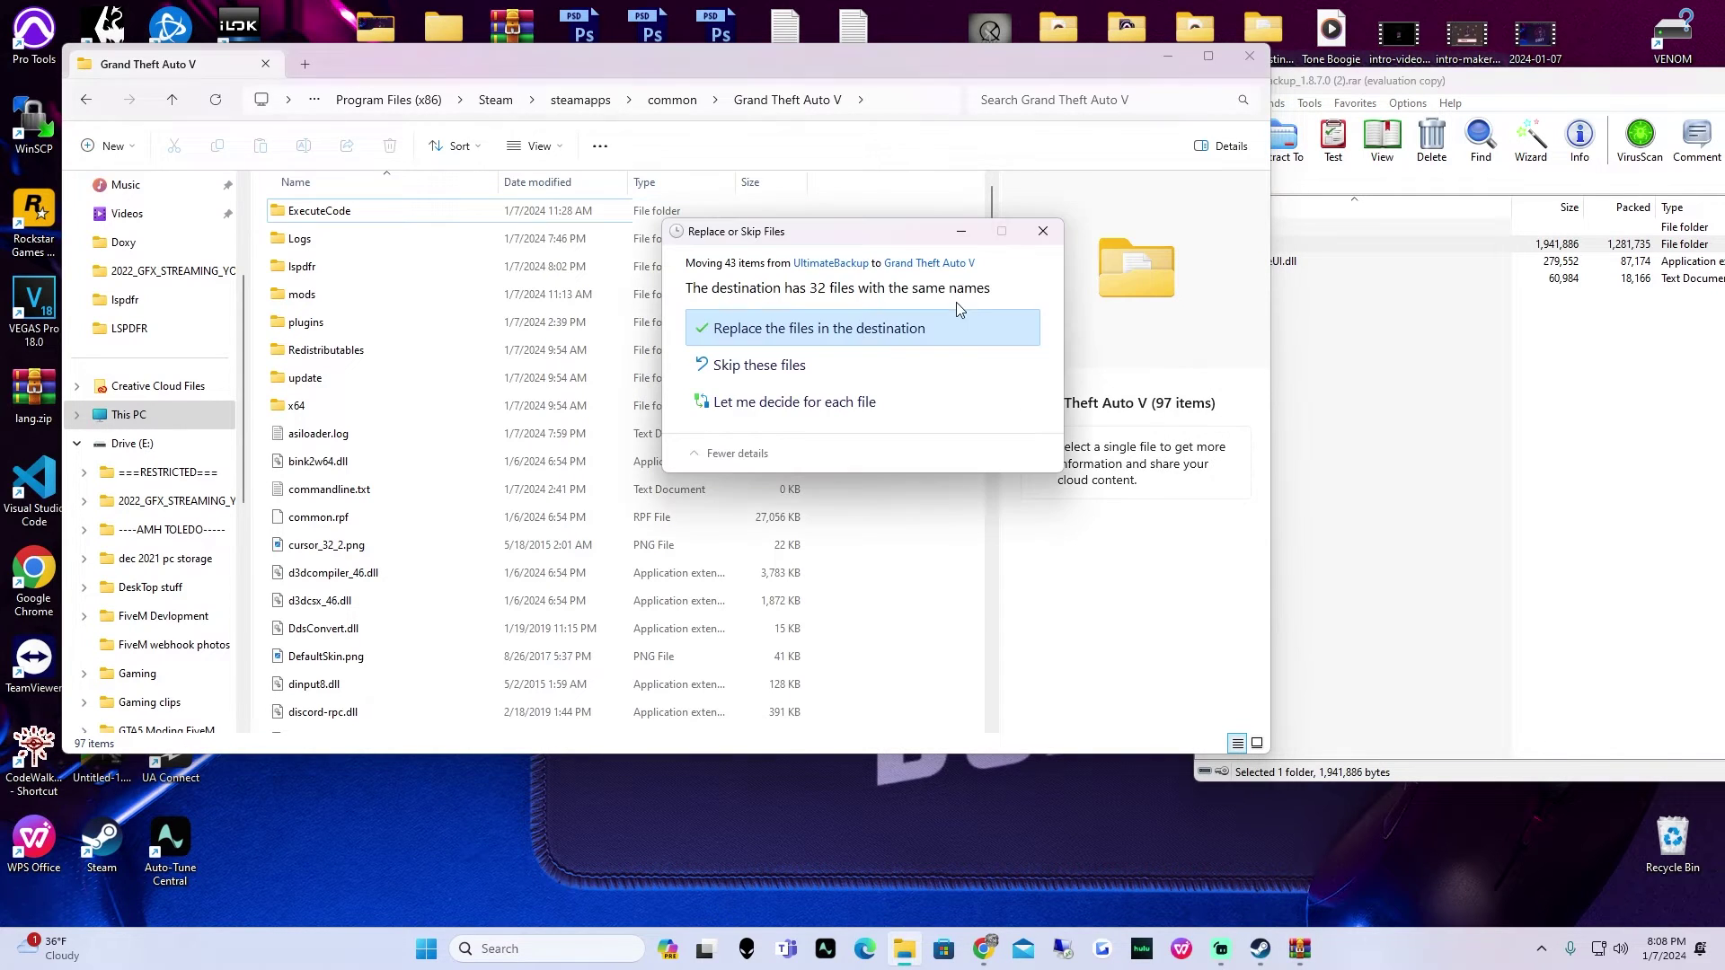
left_click(839, 327)
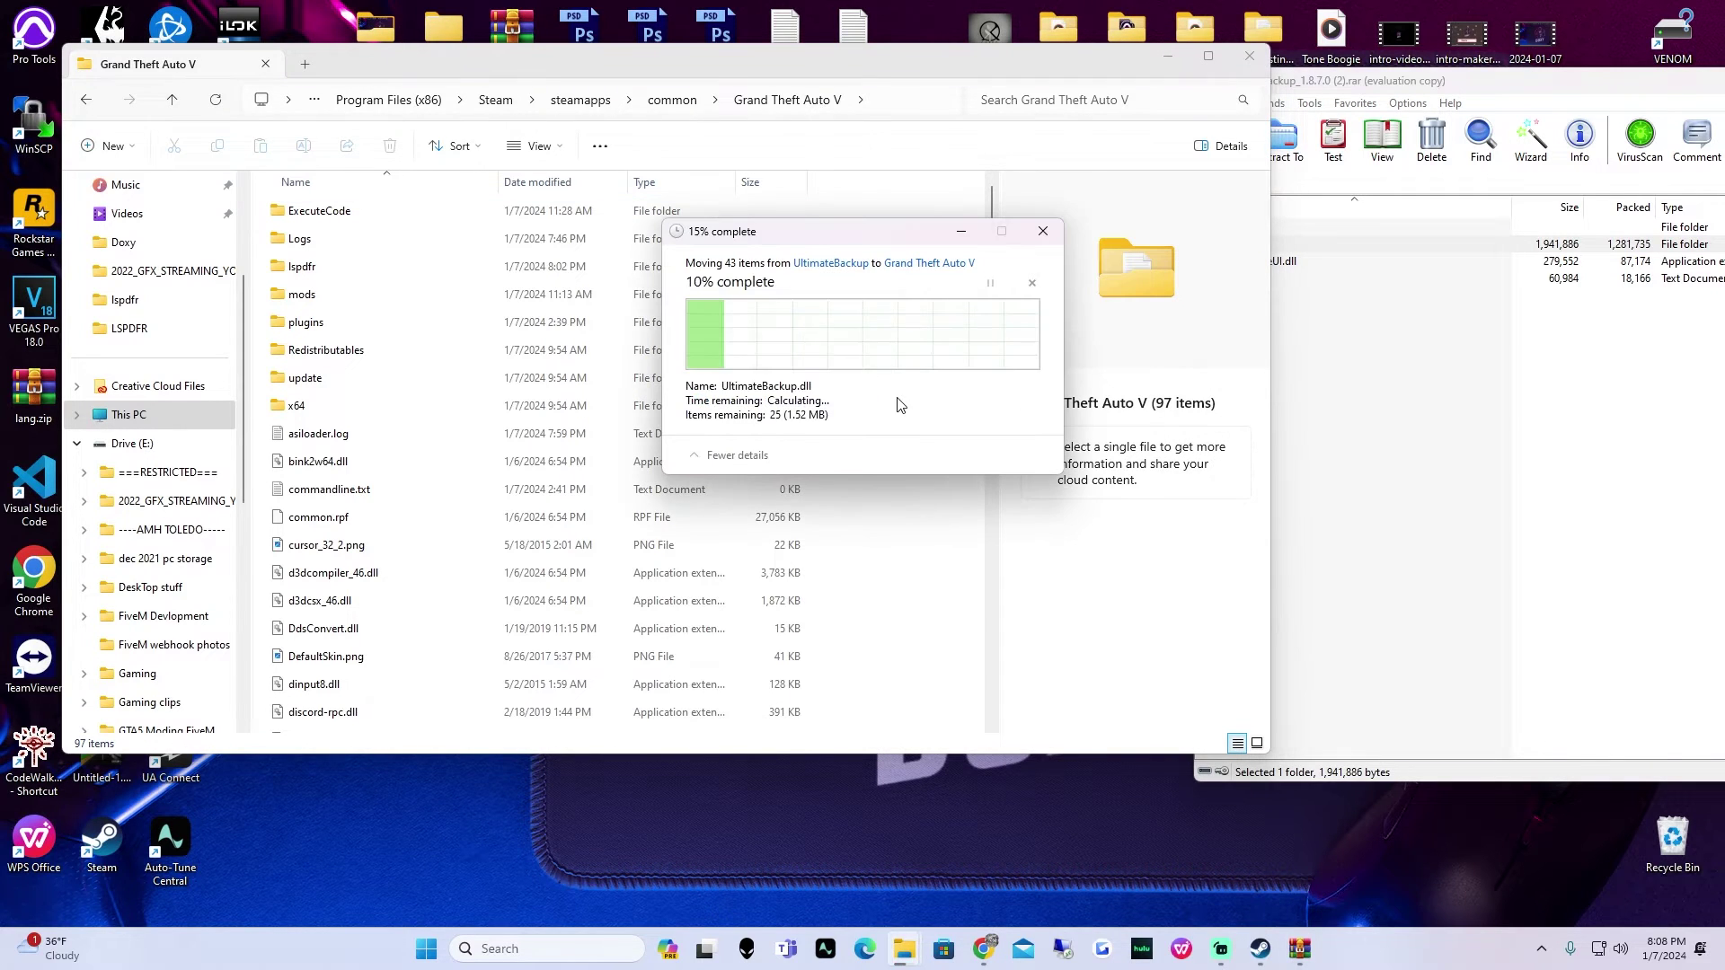
- Go into plugins, then LSPDFR, to reach the UltimateBackup files
double_click(323, 327)
double_click(322, 213)
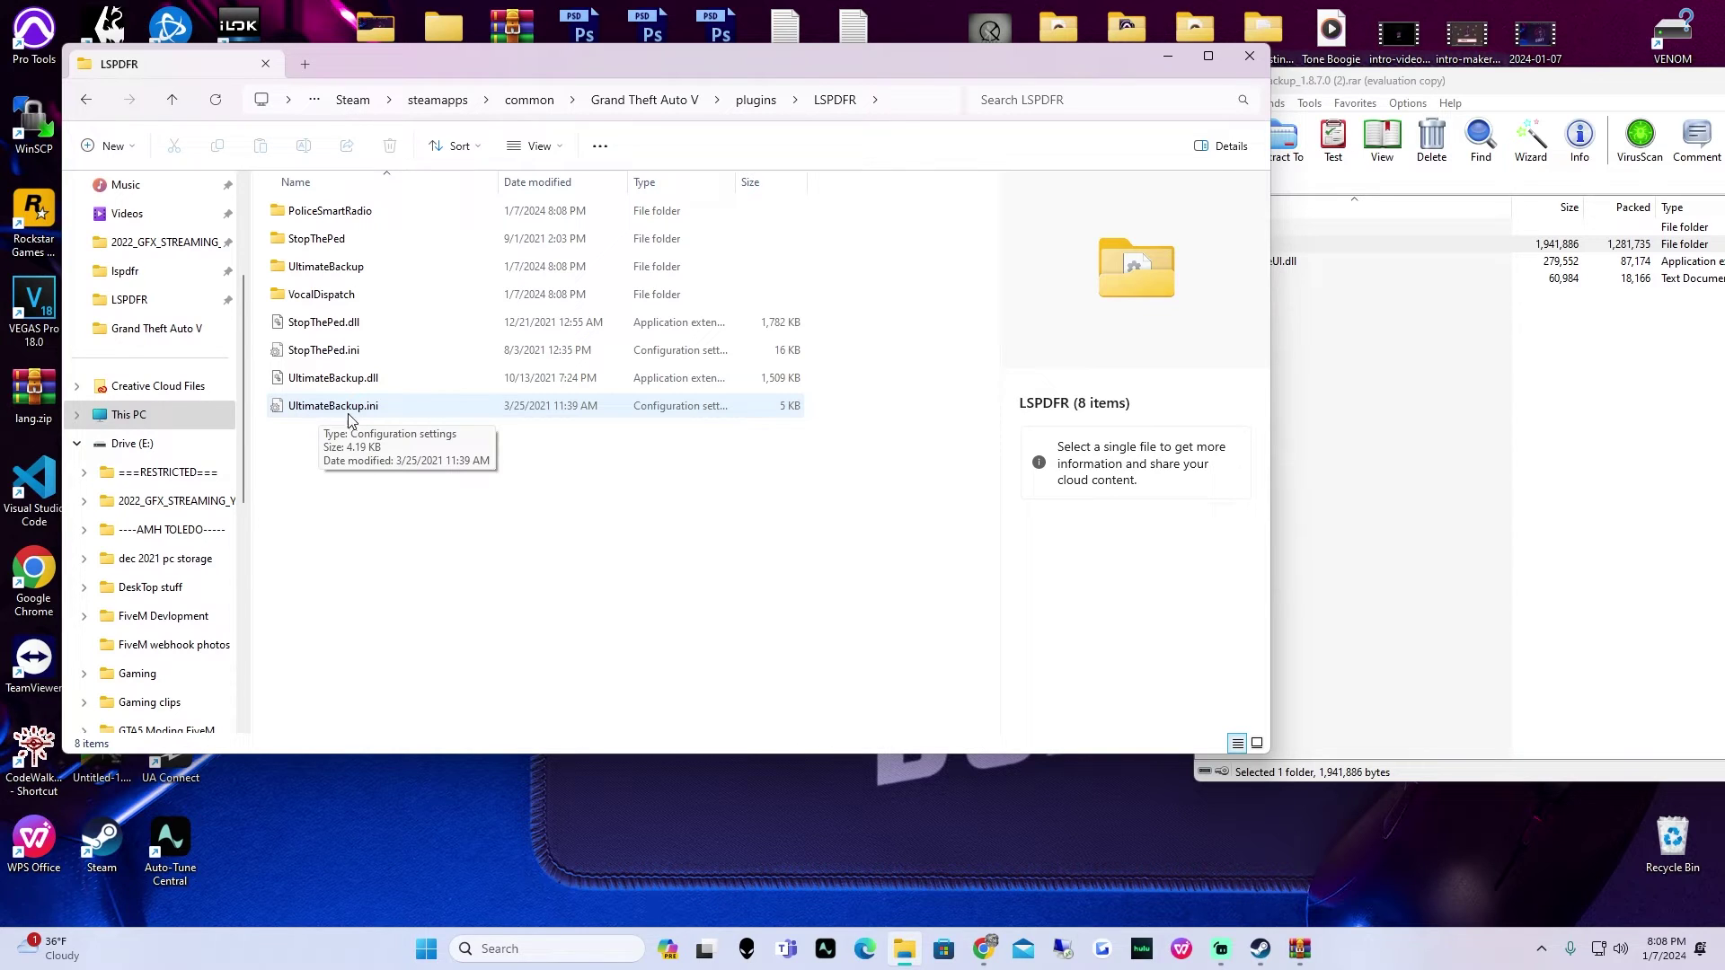
- Set ToggleMenuKey=U in UltimateBackup.ini using Notepad, then save and close it
right_click(377, 417)
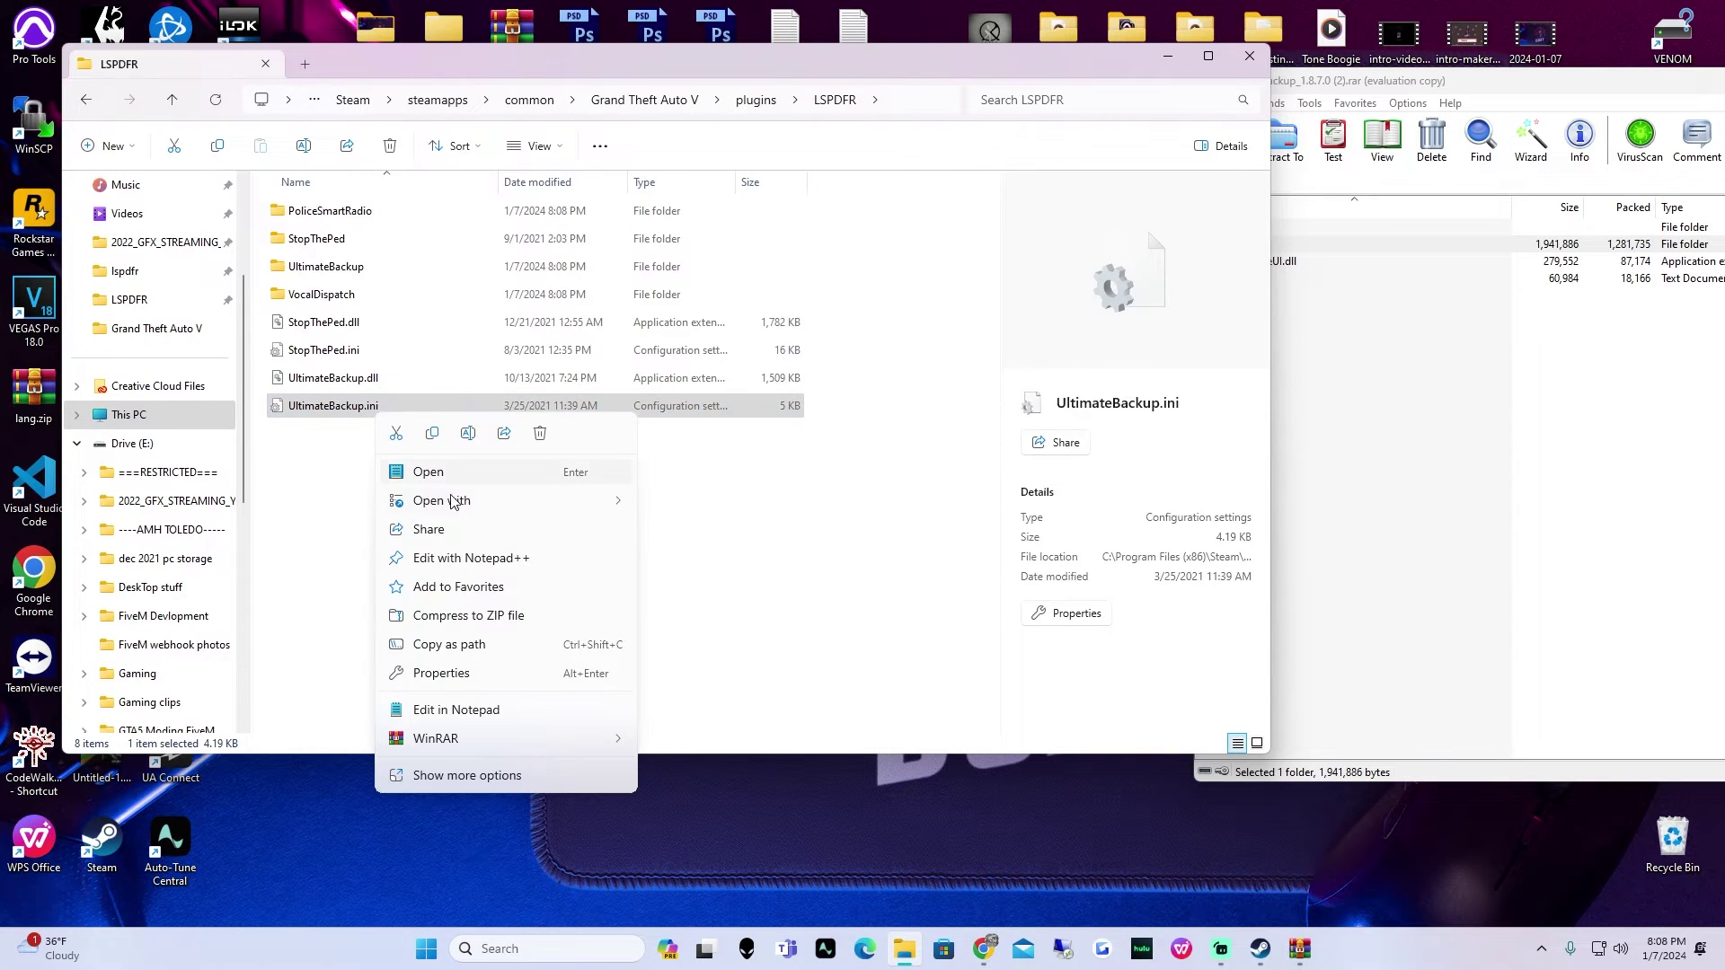
mouse_move(440, 499)
left_click(727, 506)
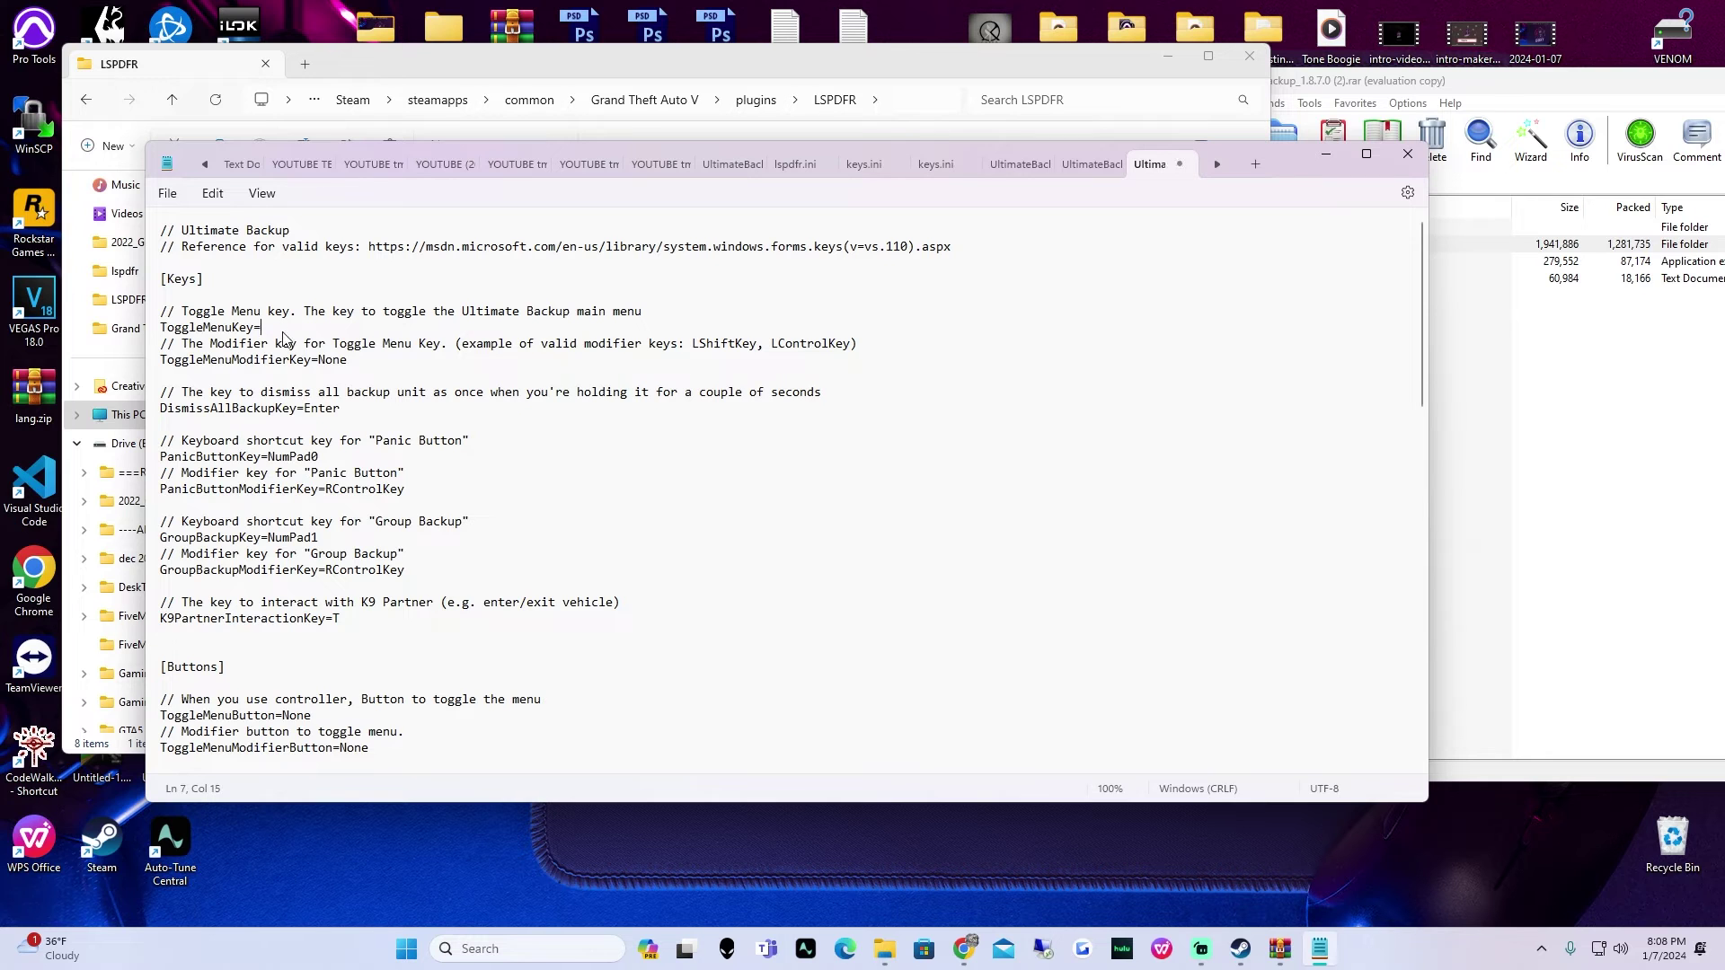
left_click(168, 193)
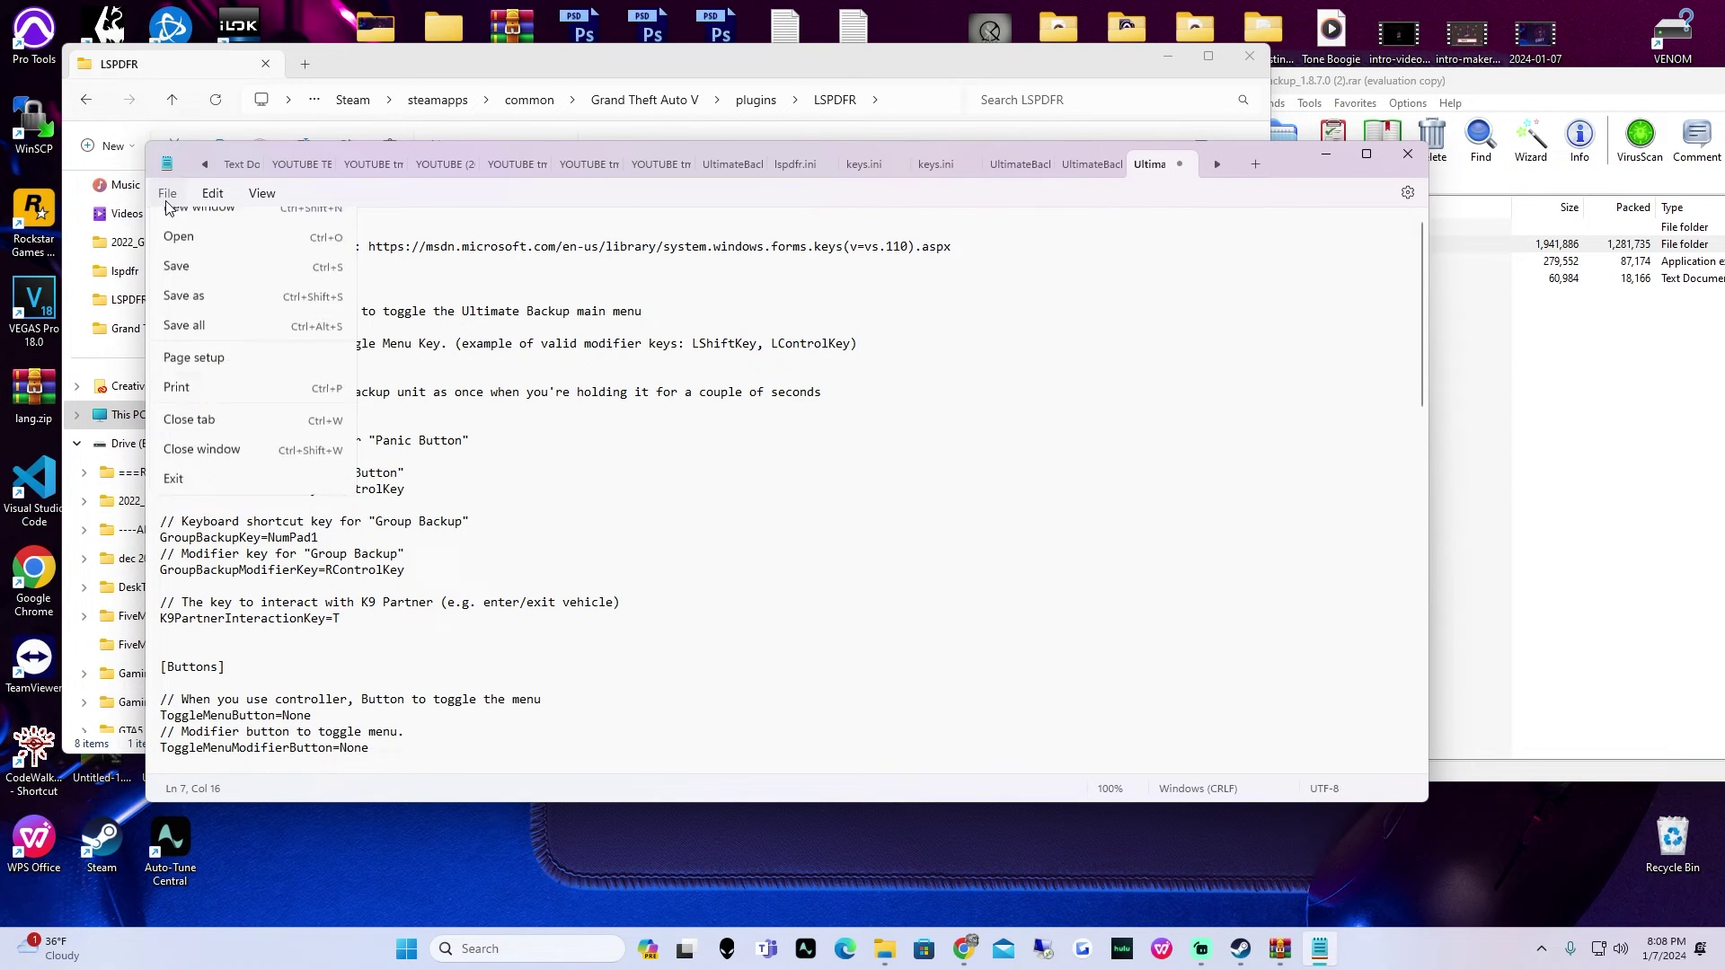
left_click(197, 324)
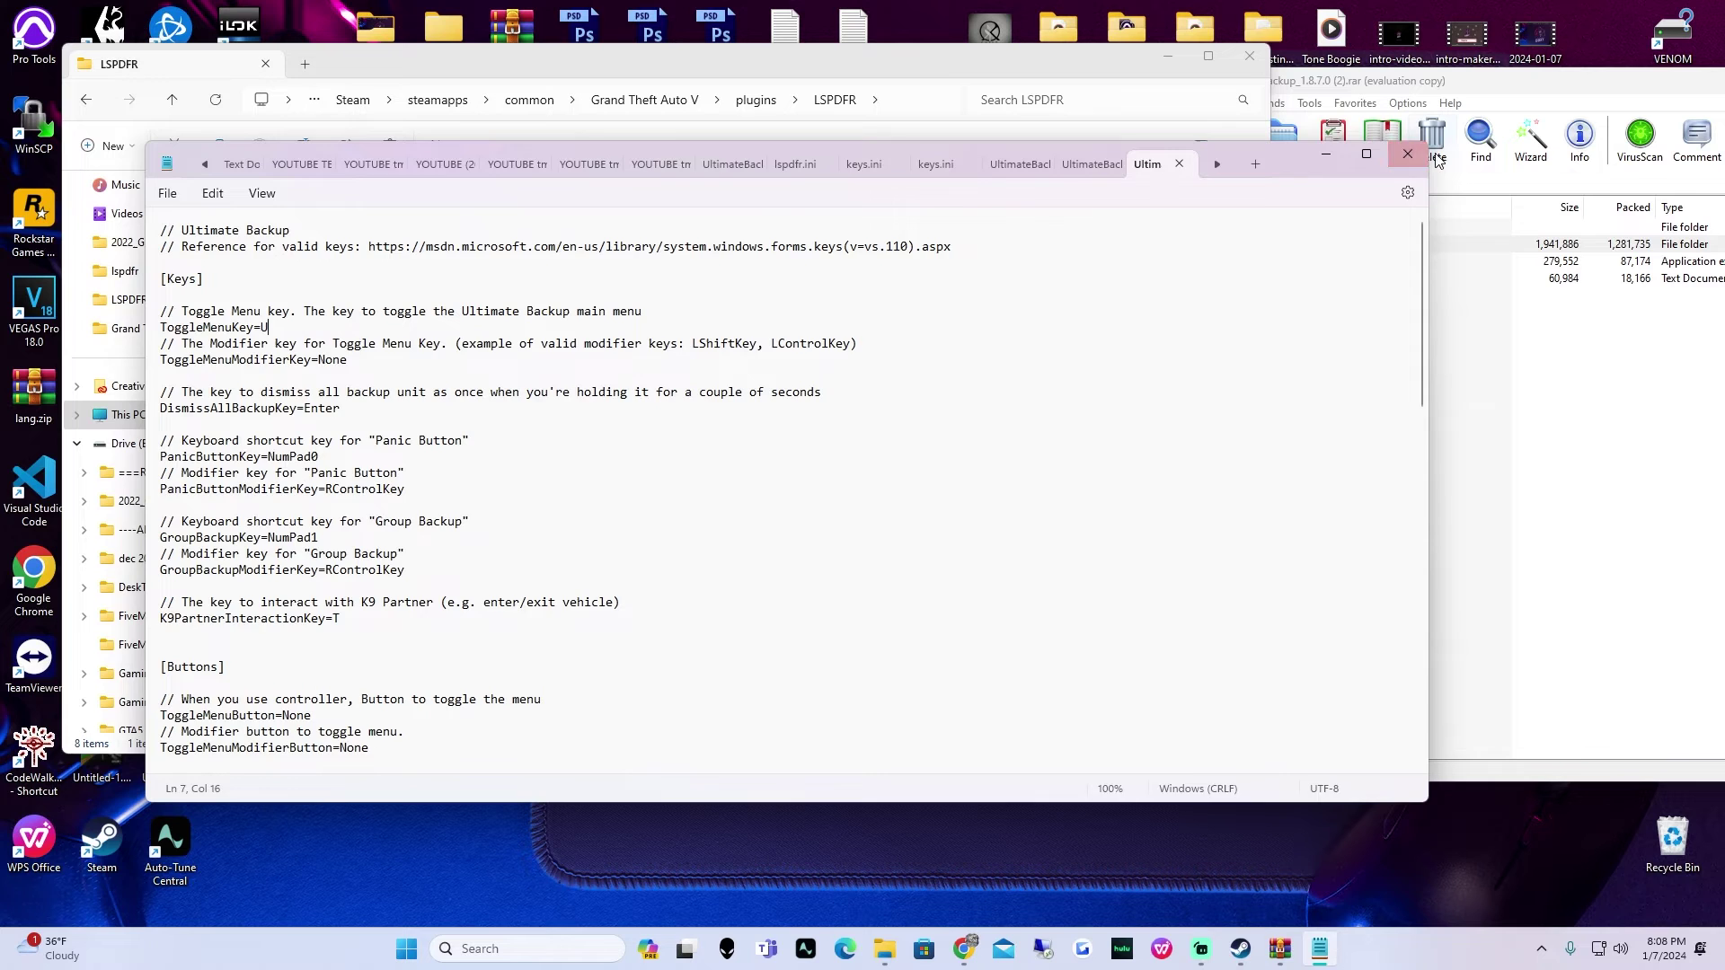
left_click(1408, 156)
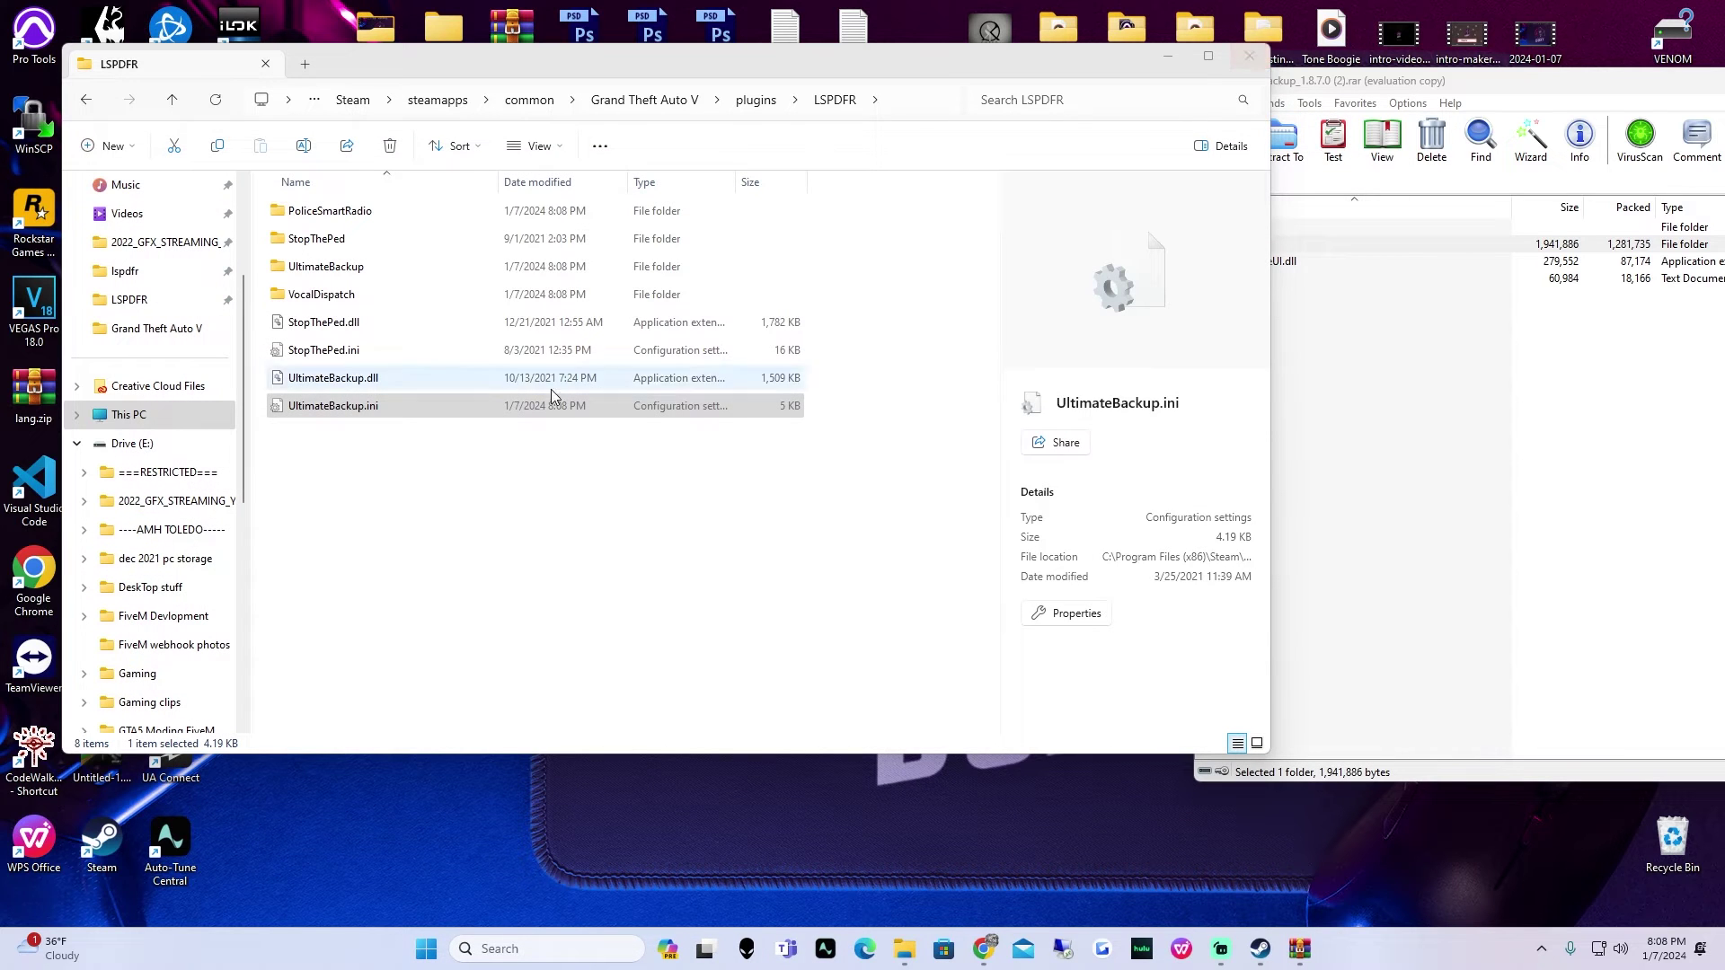
- Run RAGEPluginHook.exe from the Grand Theft Auto V folder, then close WinRAR and Explorer
left_click(644, 102)
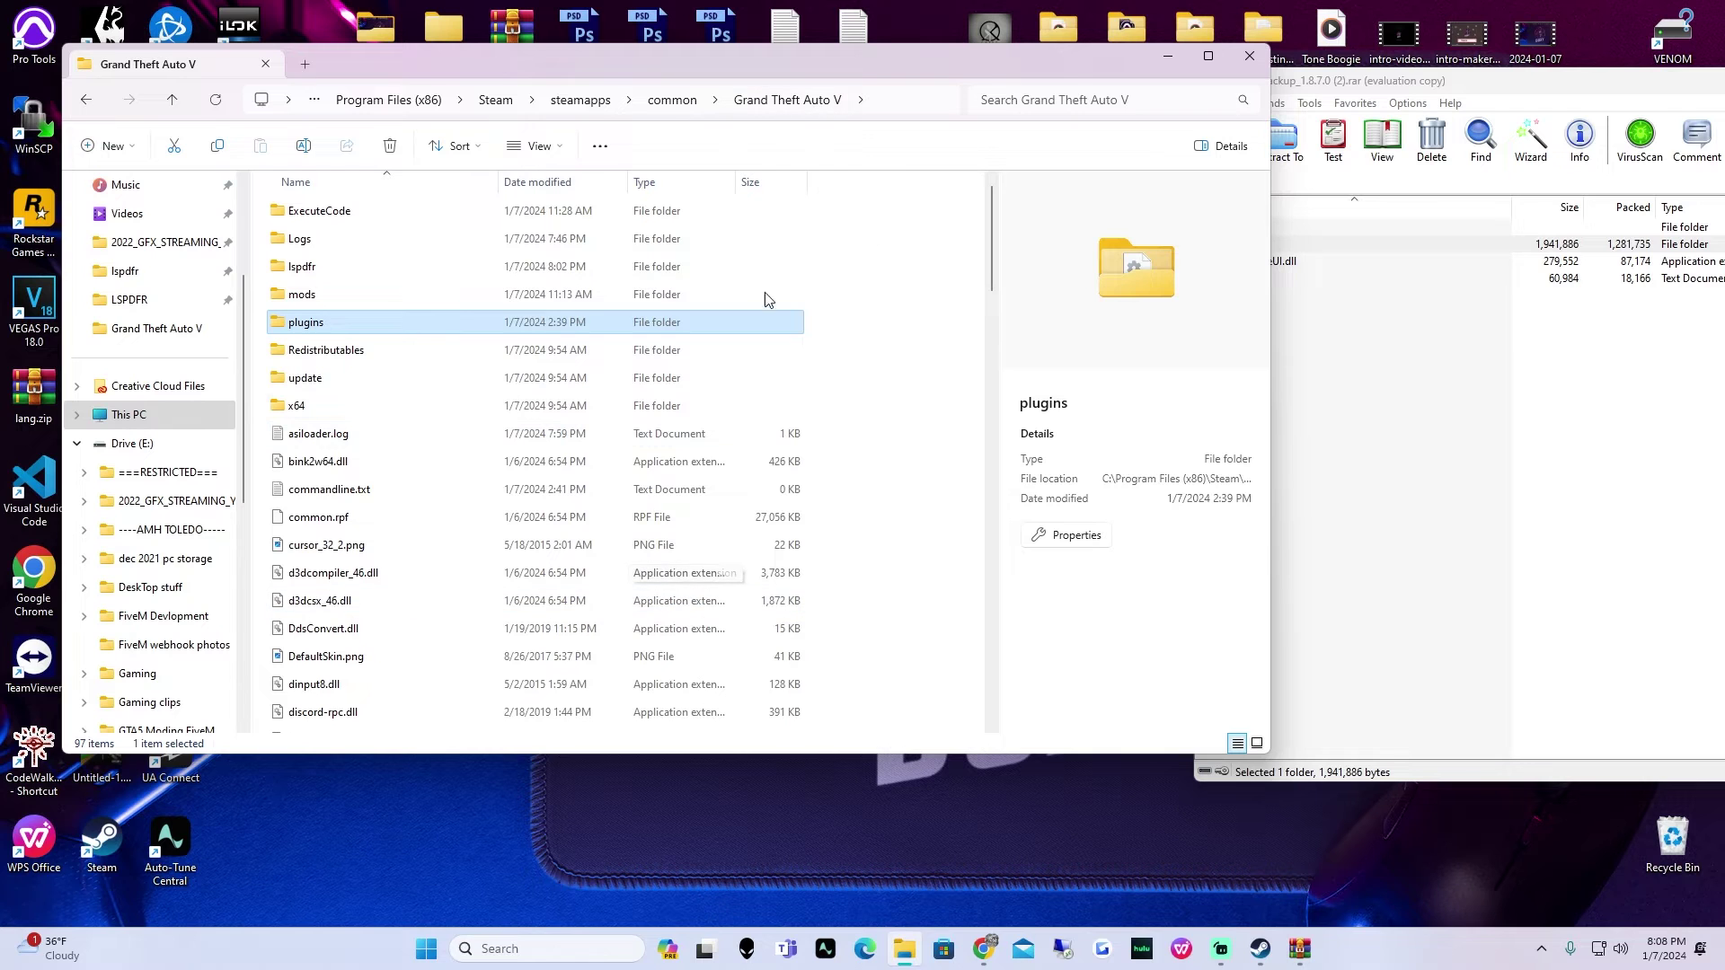
scroll(472, 500, "down", 5)
scroll(470, 513, "down", 5)
scroll(470, 512, "down", 5)
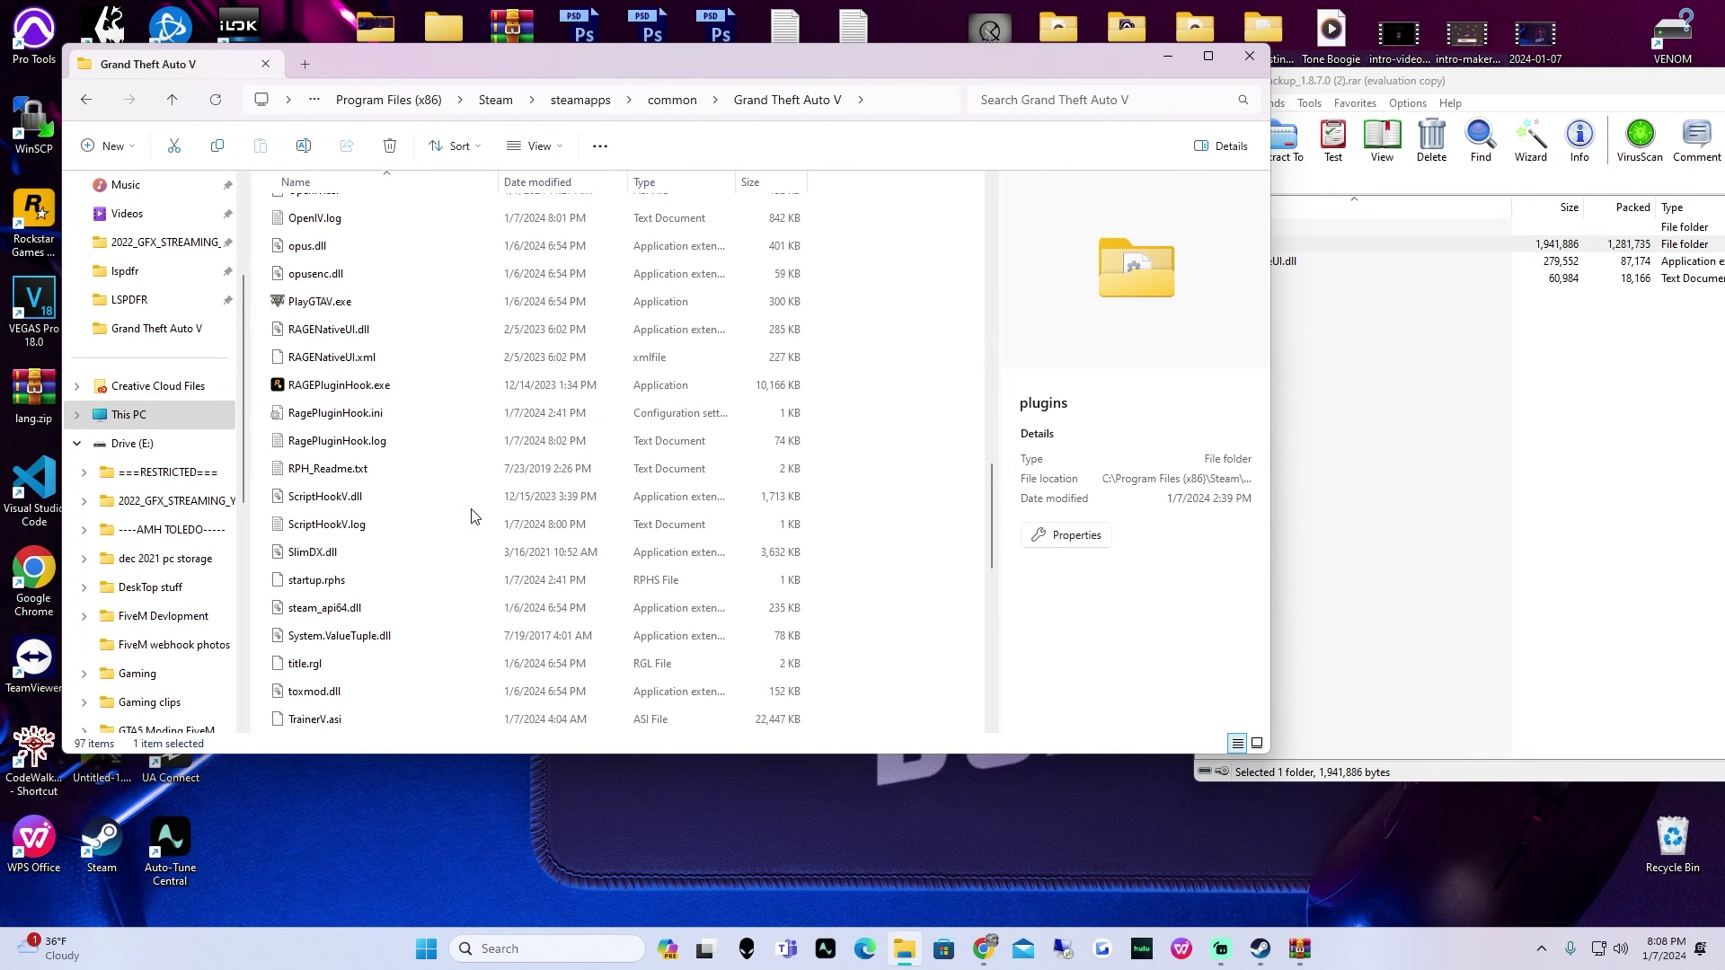
double_click(361, 385)
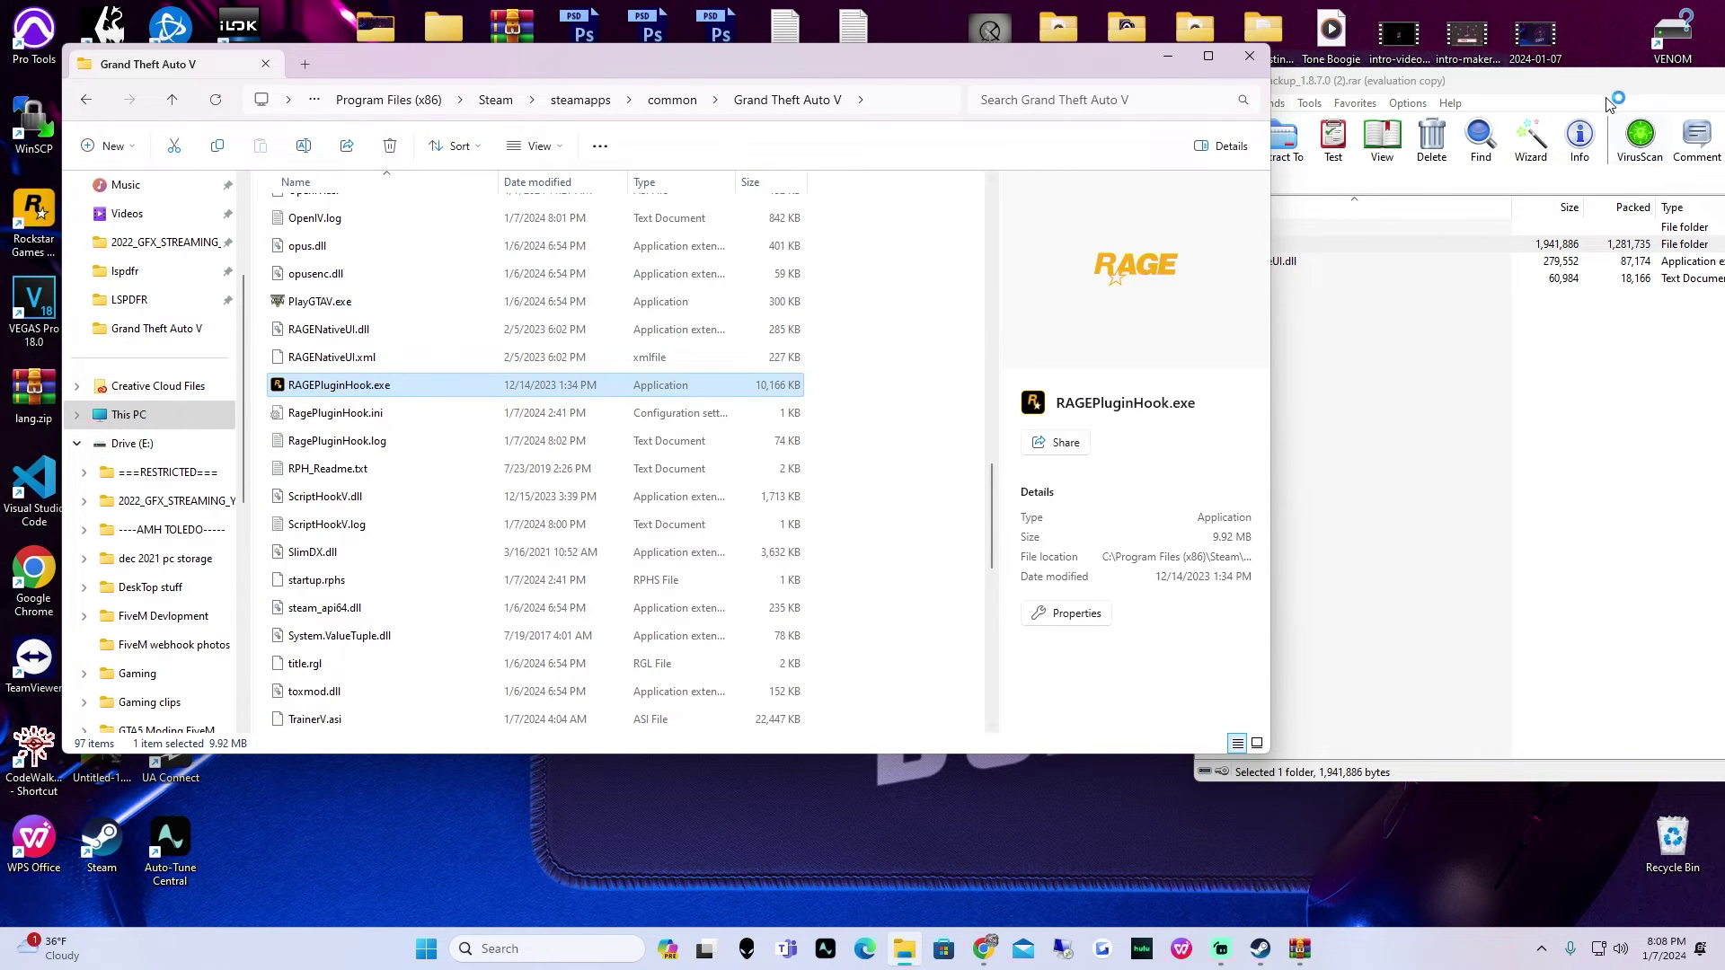
double_click(1665, 184)
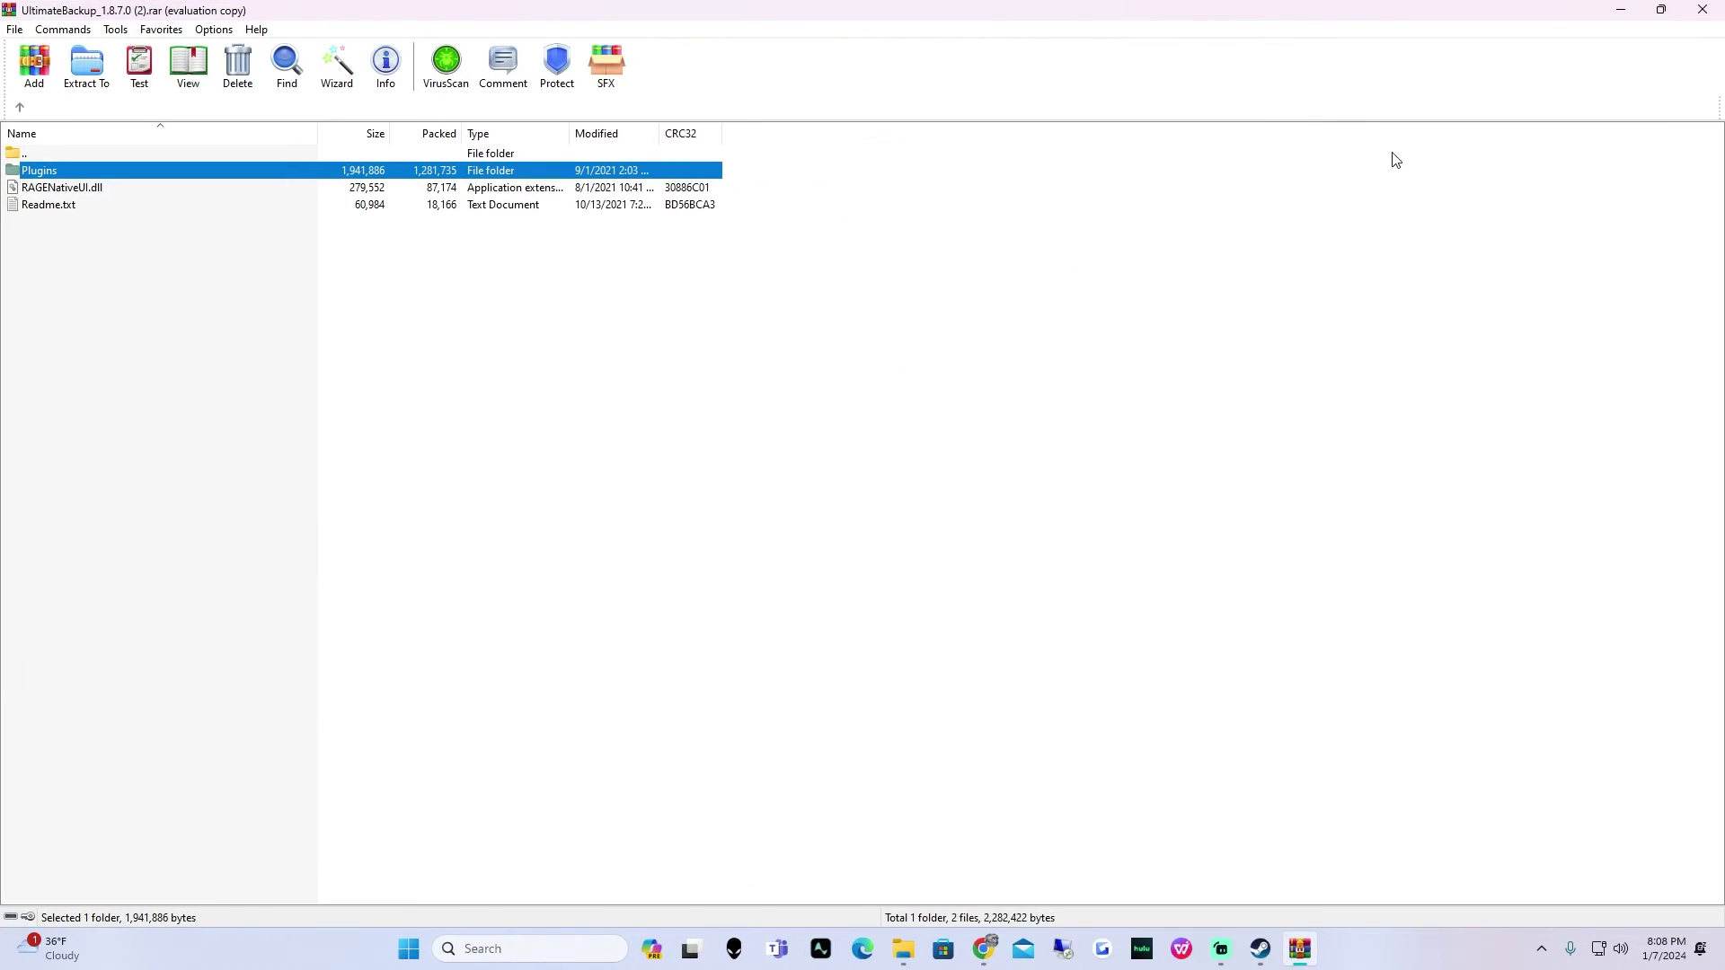
key("alt+F4")
left_click(1248, 56)
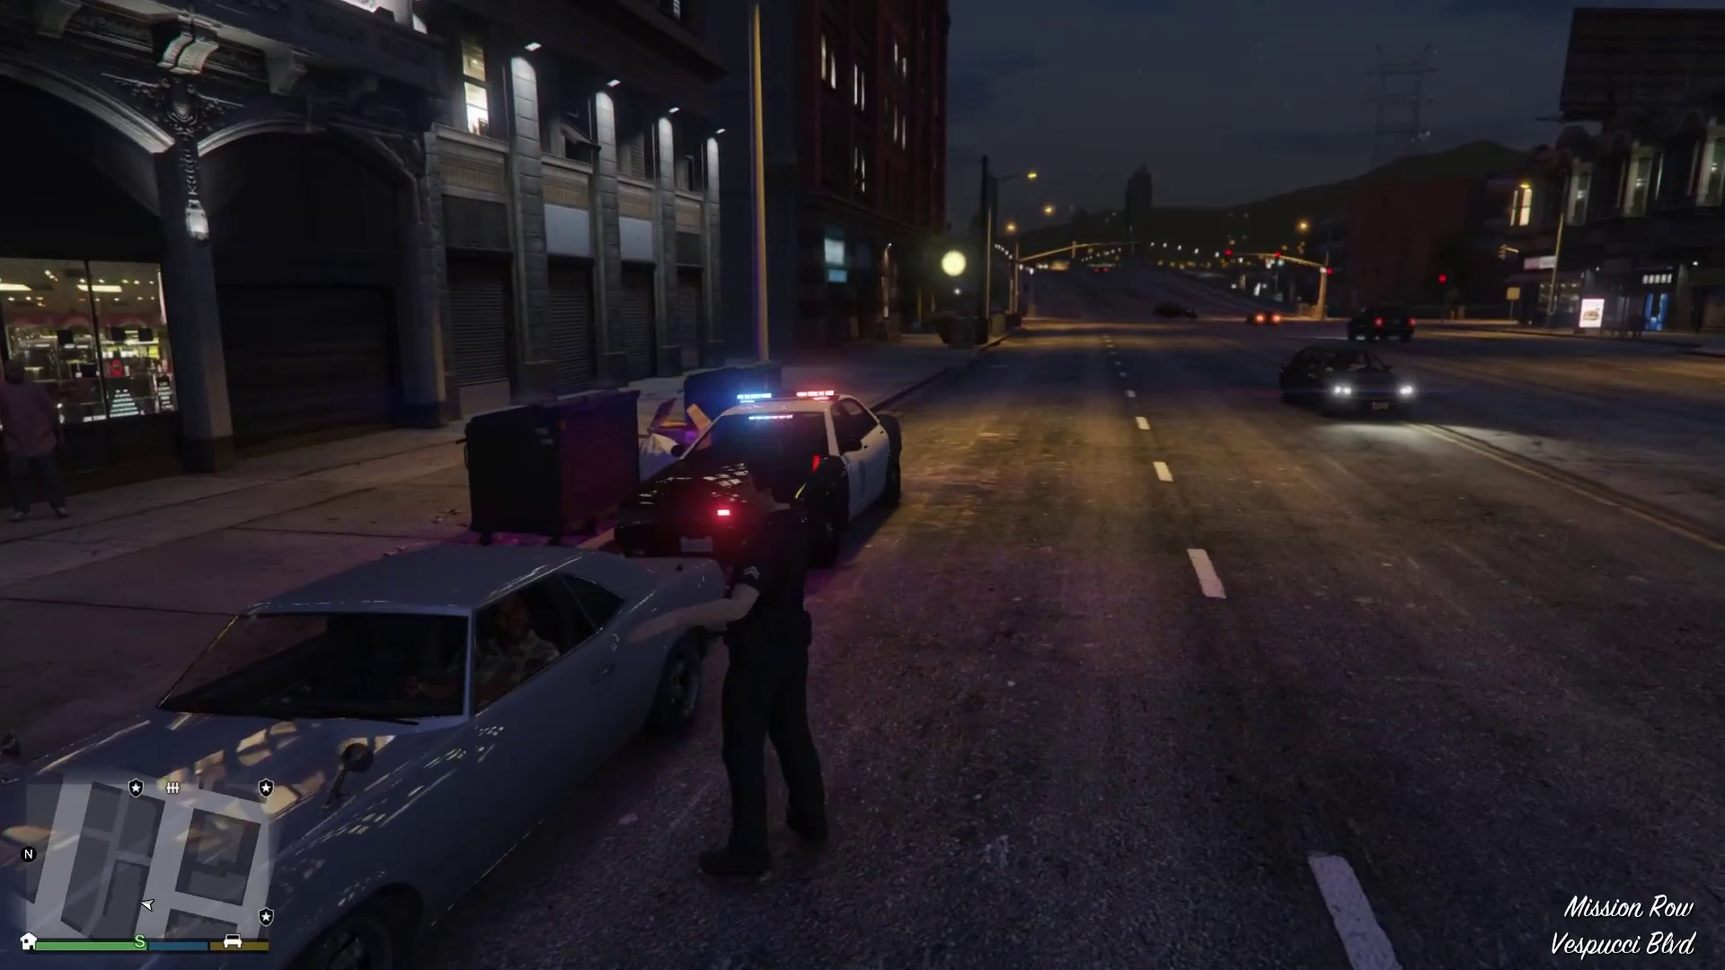
- Open the Ultimate Backup menu in-game and get into the police car
key("b")
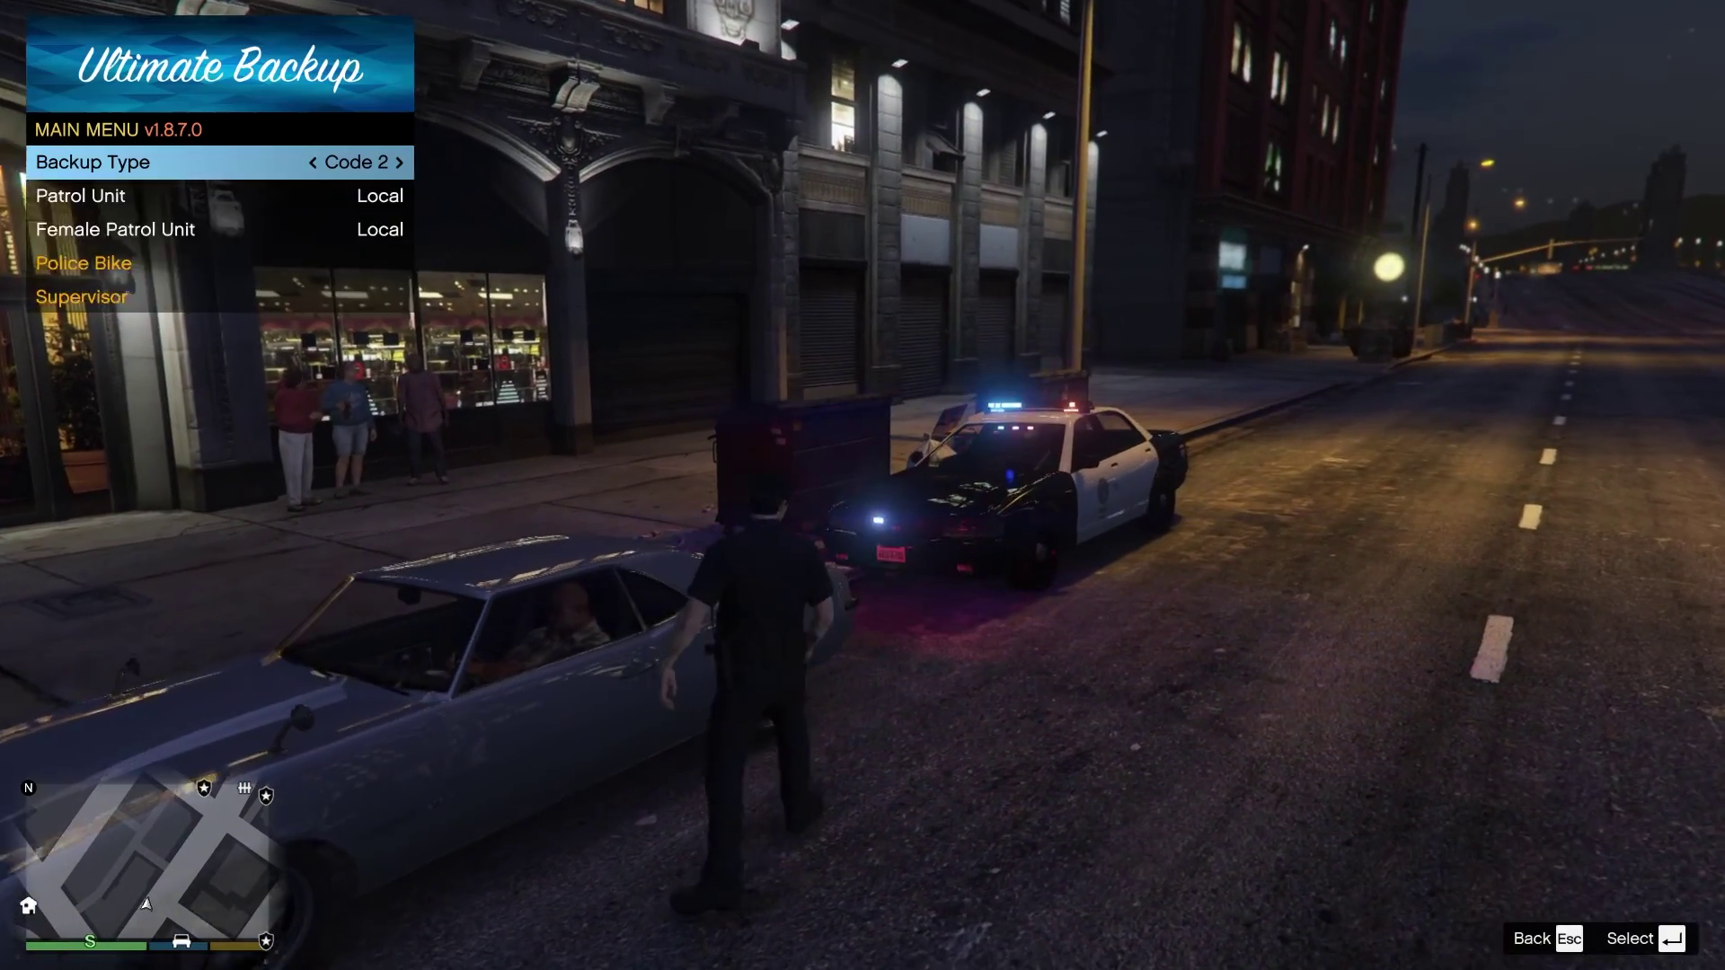
key("w")
key("w")
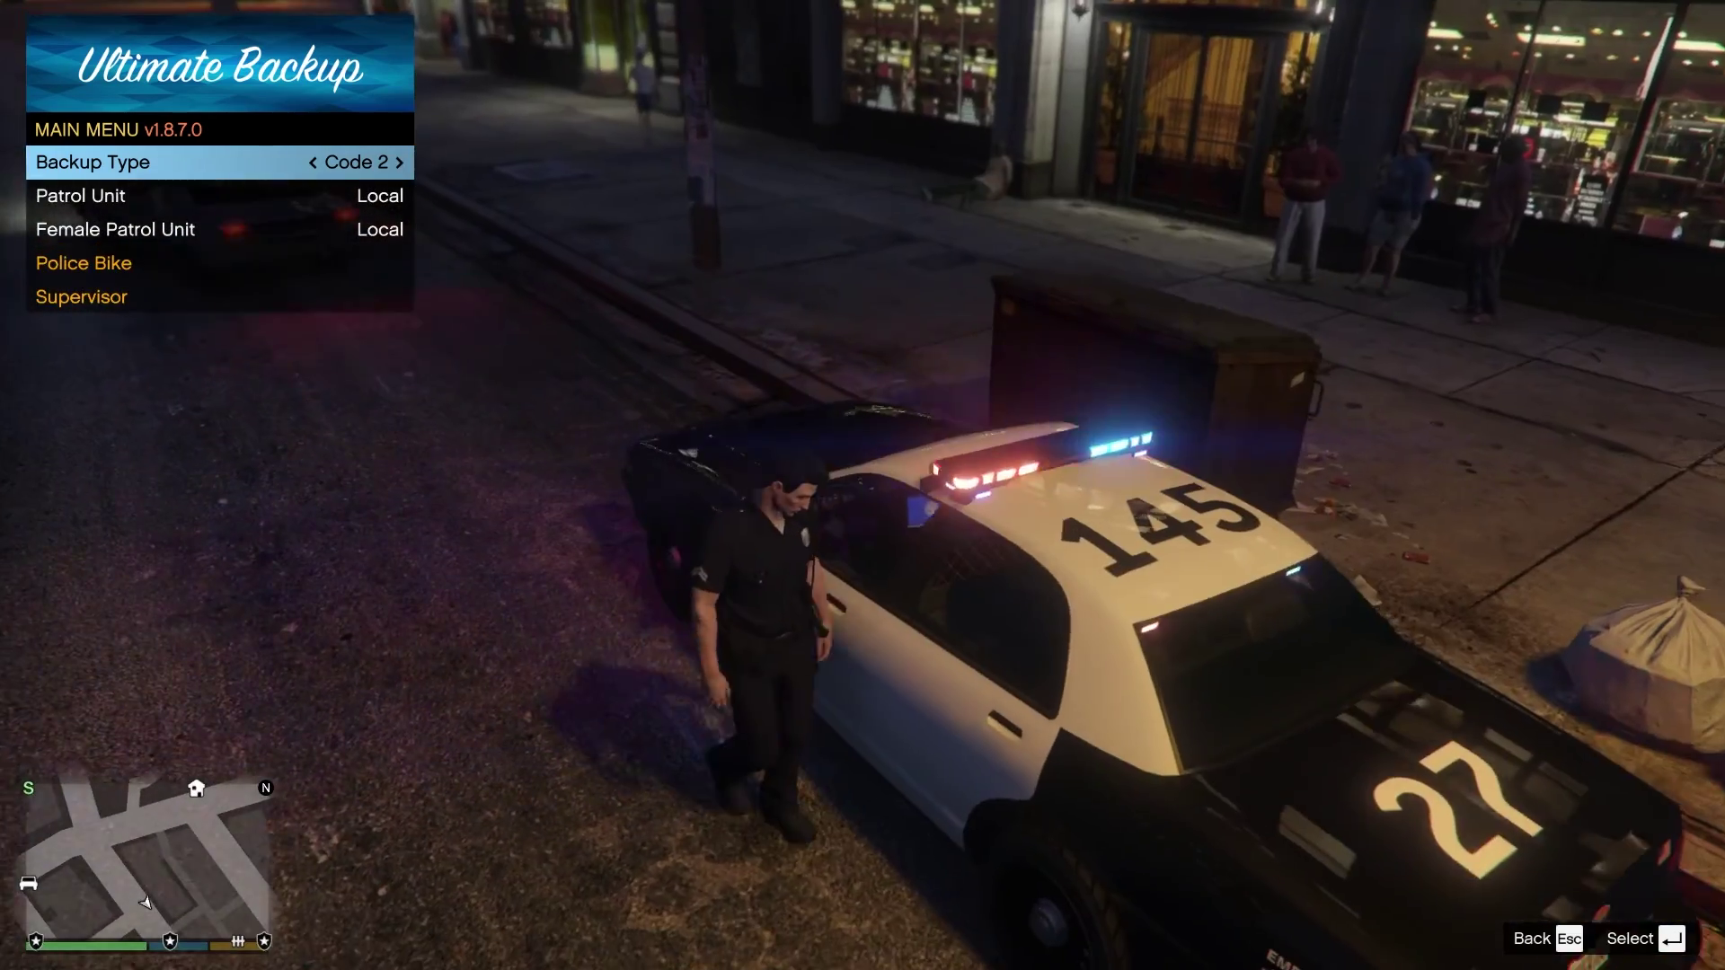
key("f")
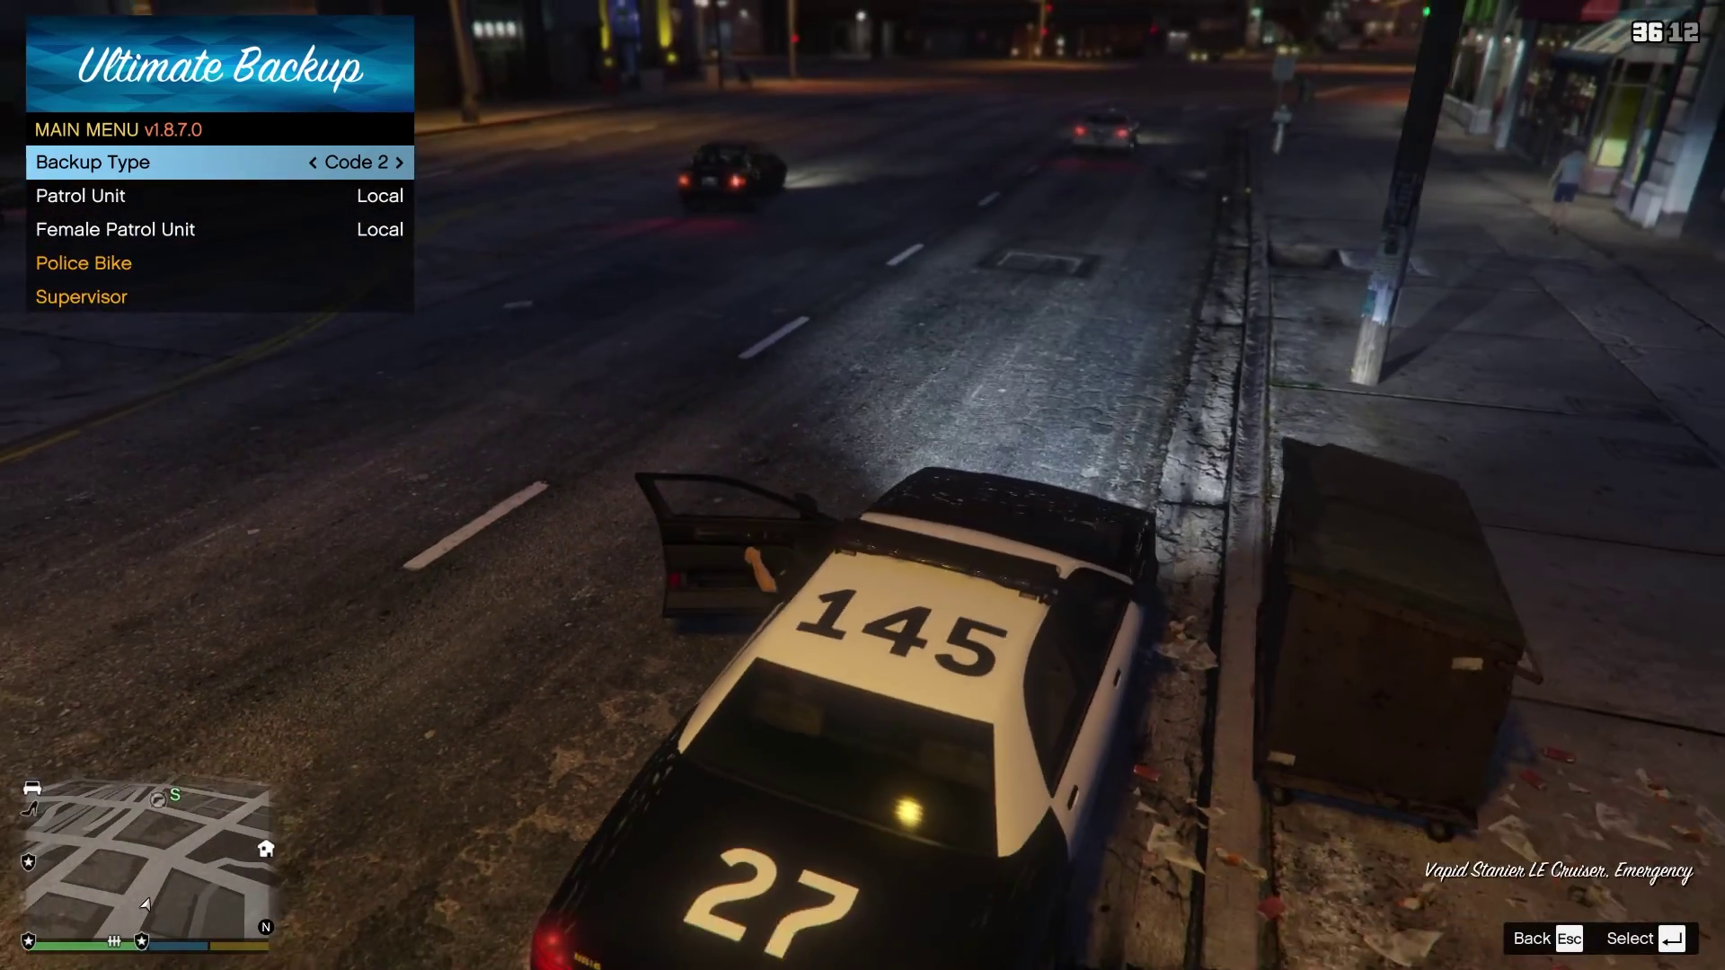
- Set Backup Type to Code 3 and browse the Tactical Unit and Emergency Service options
key("Right")
key("Down")
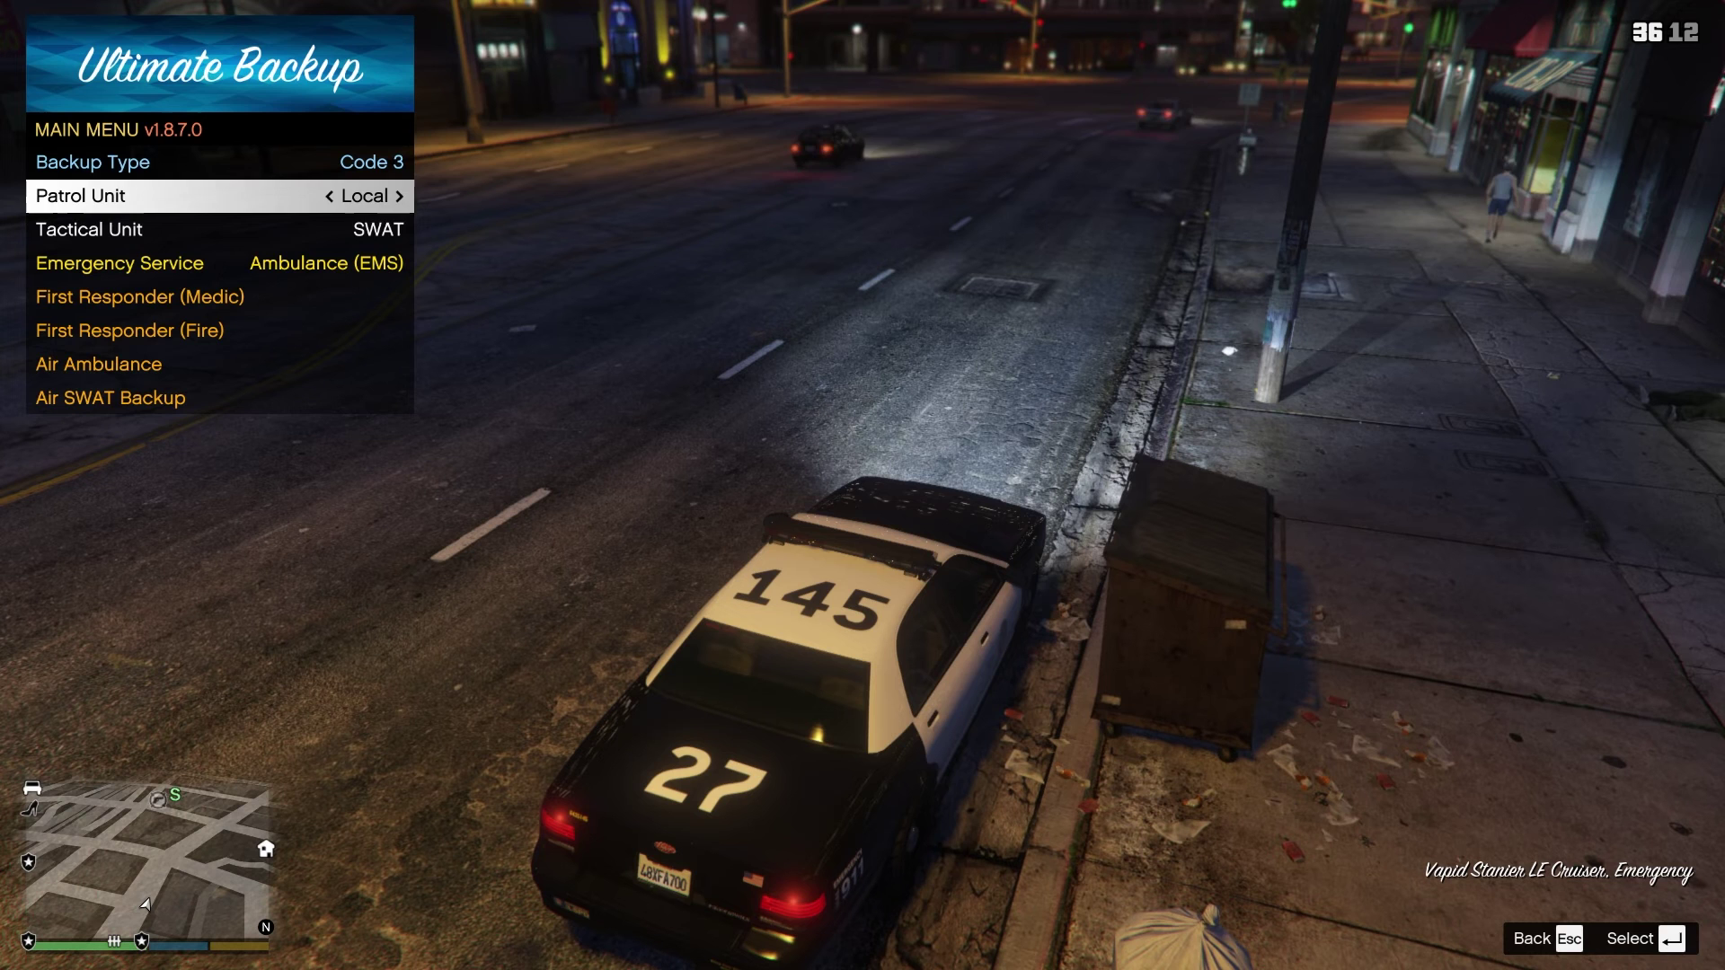
key("Down")
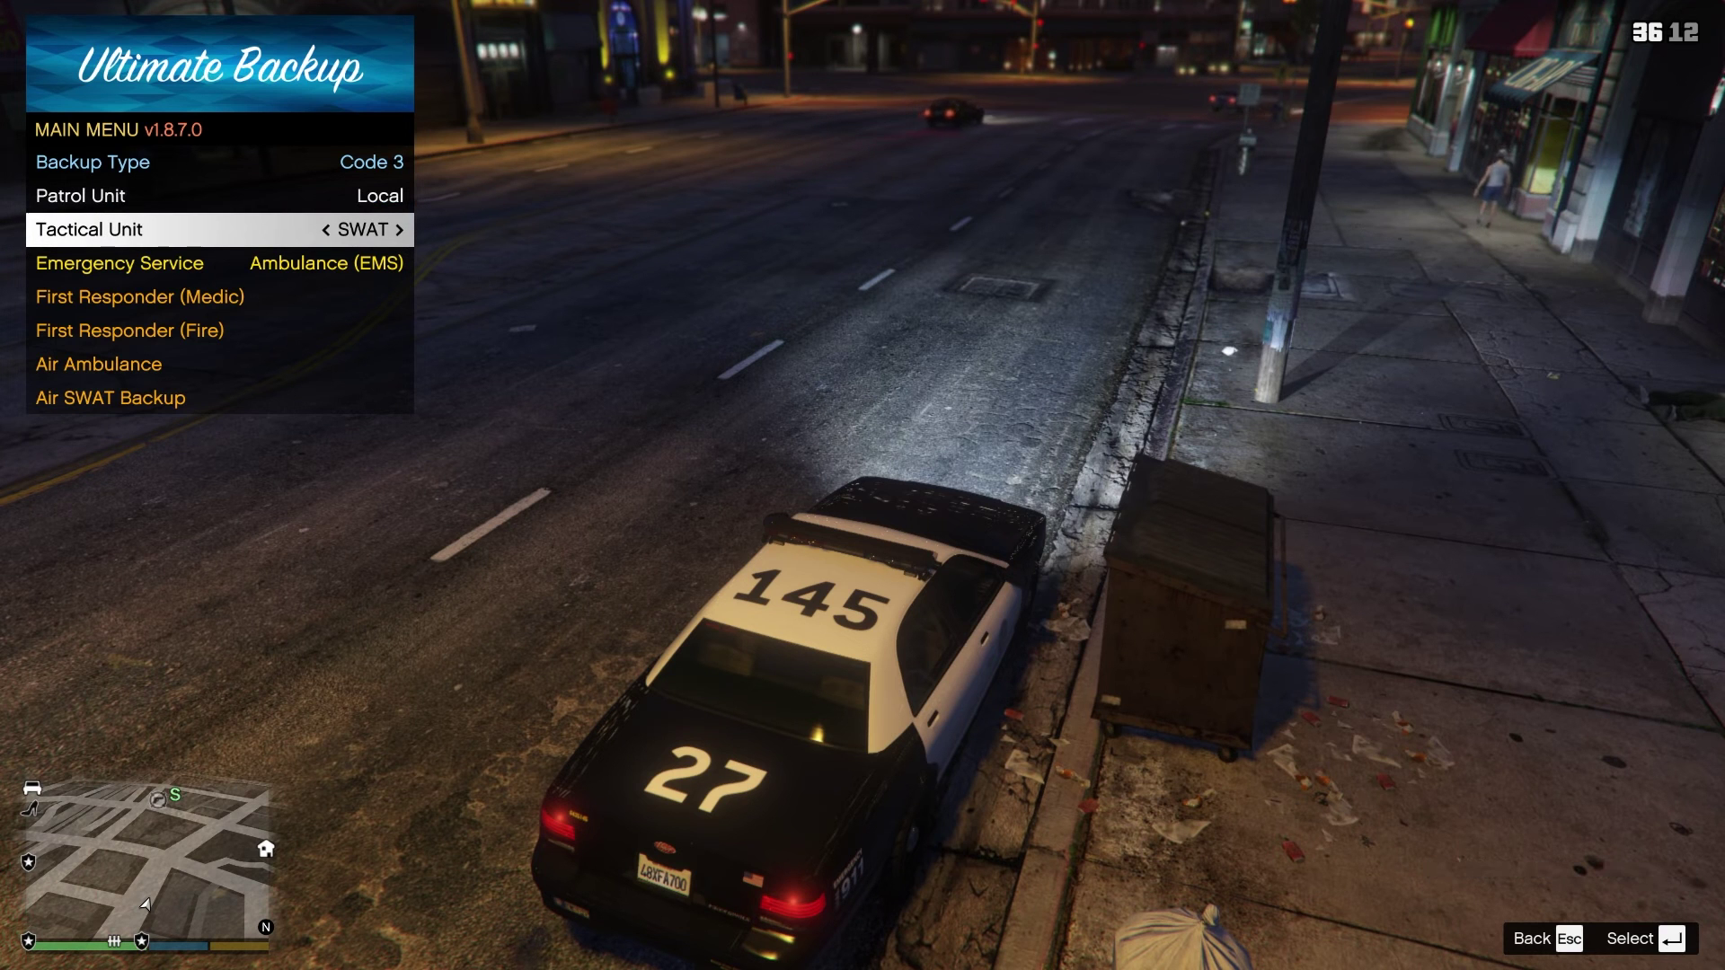
key("Right")
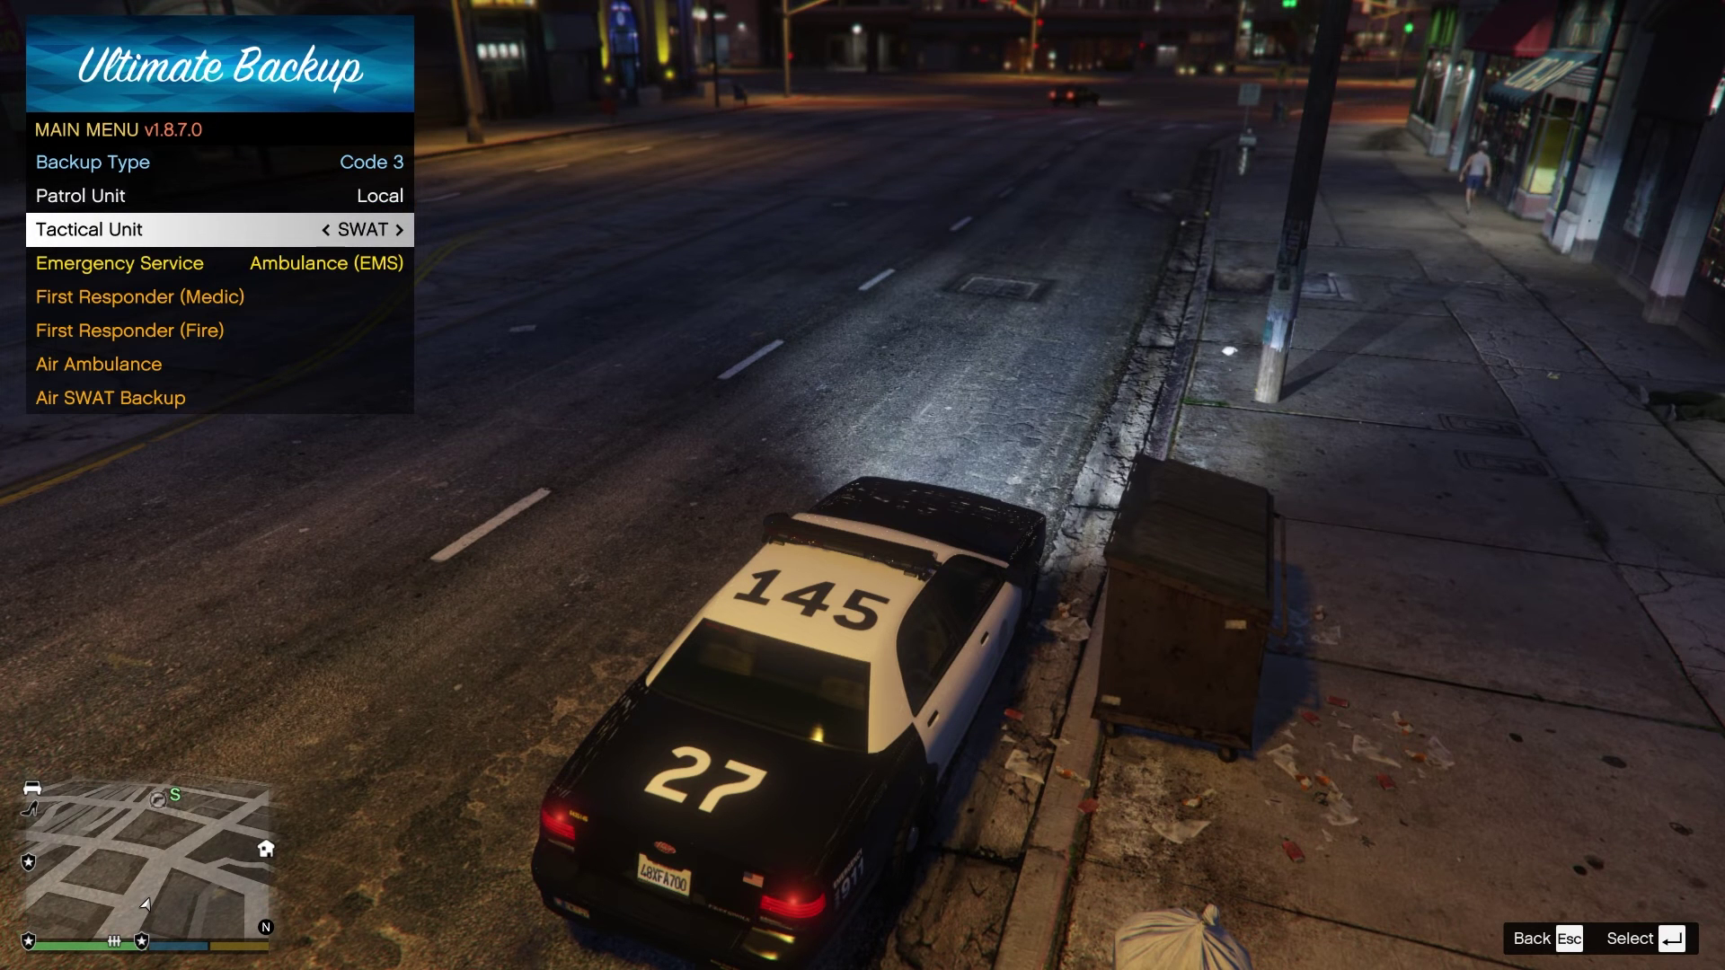
key("Down")
key("Down")
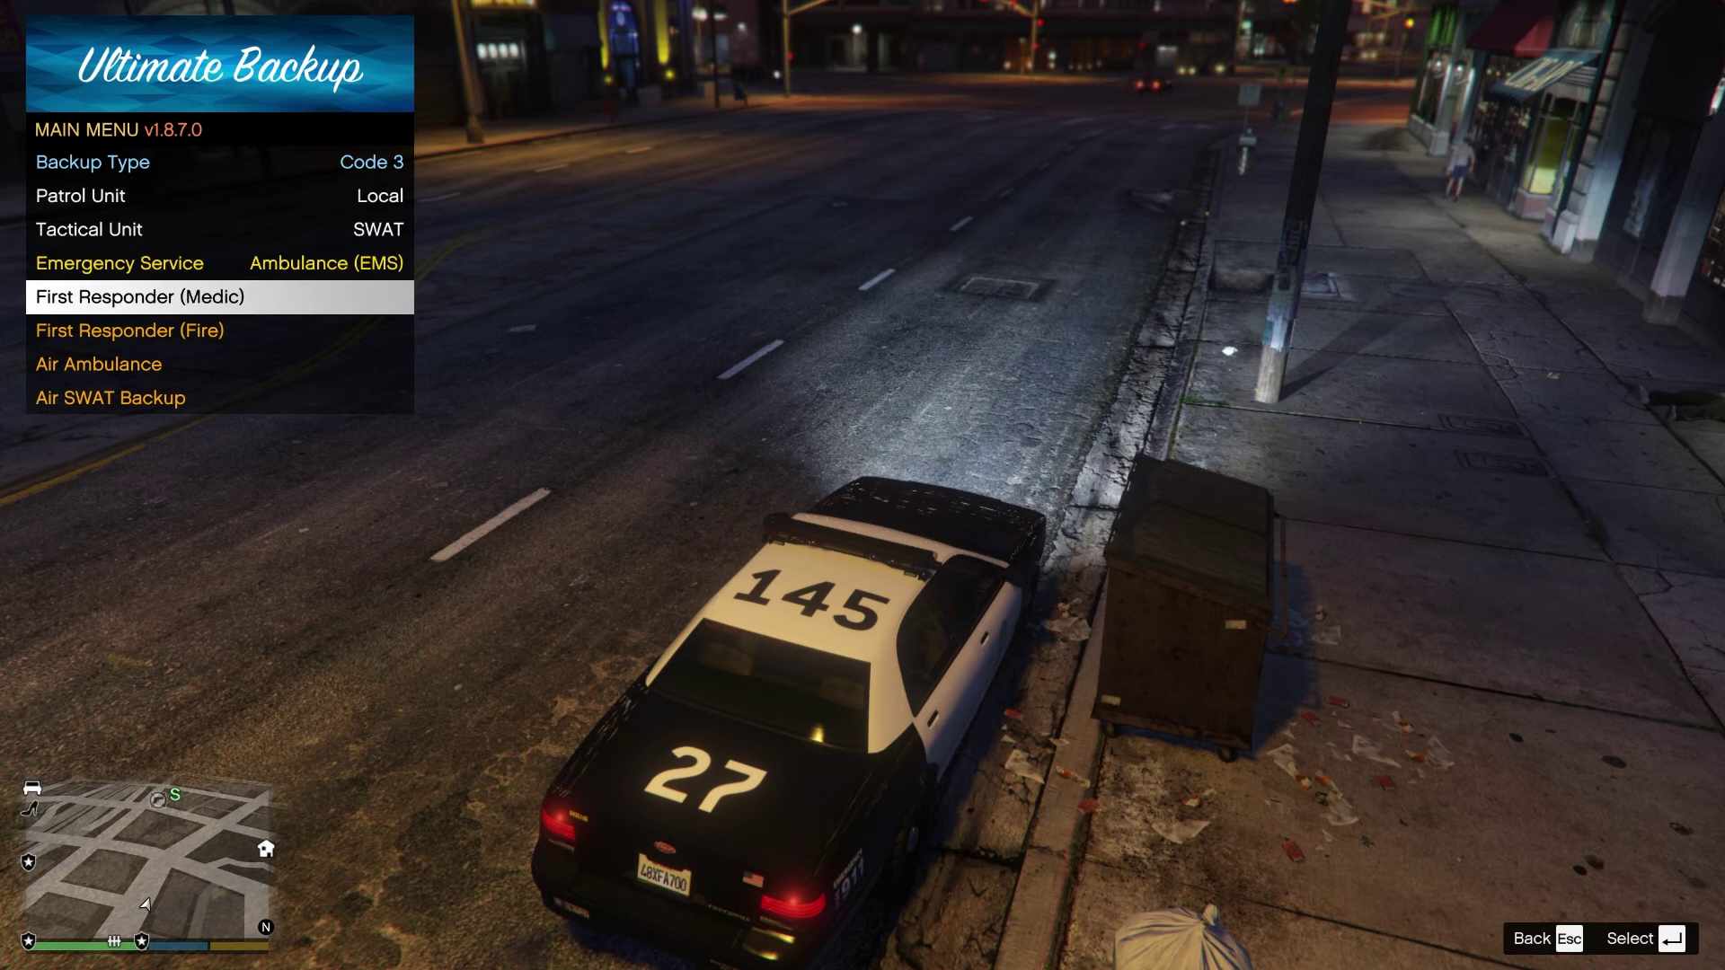
key("Down")
key("Down")
key("Up")
key("Up")
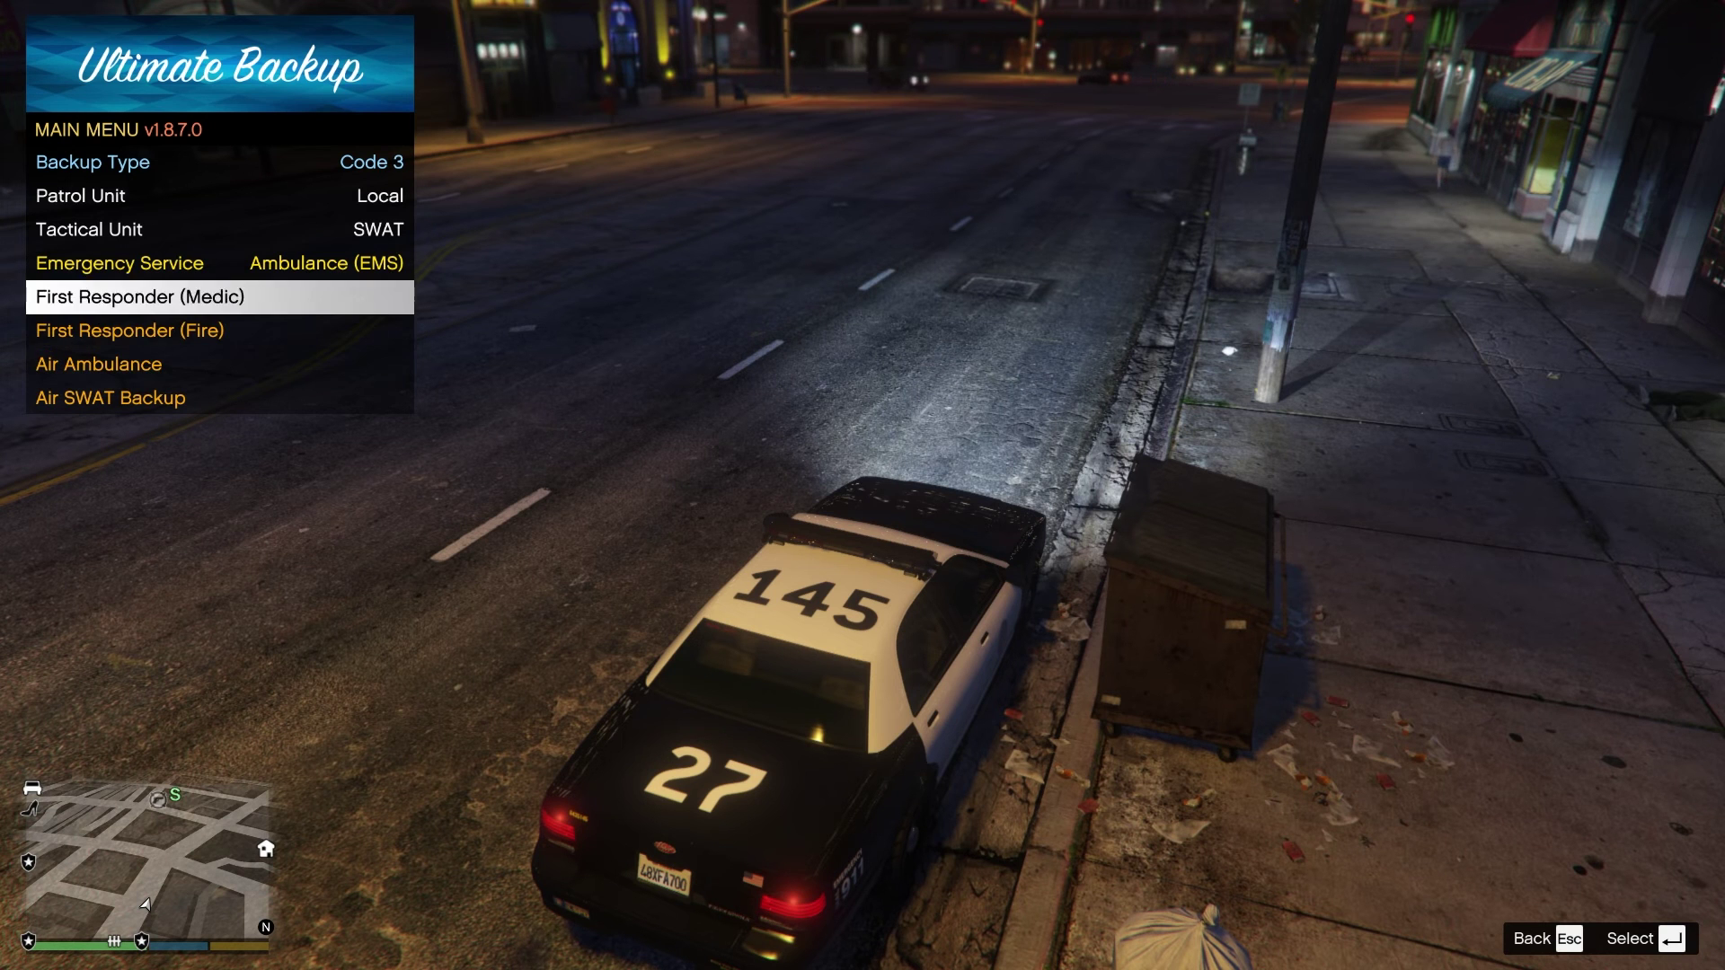
key("Up")
key("Up")
key("Up")
key("Up")
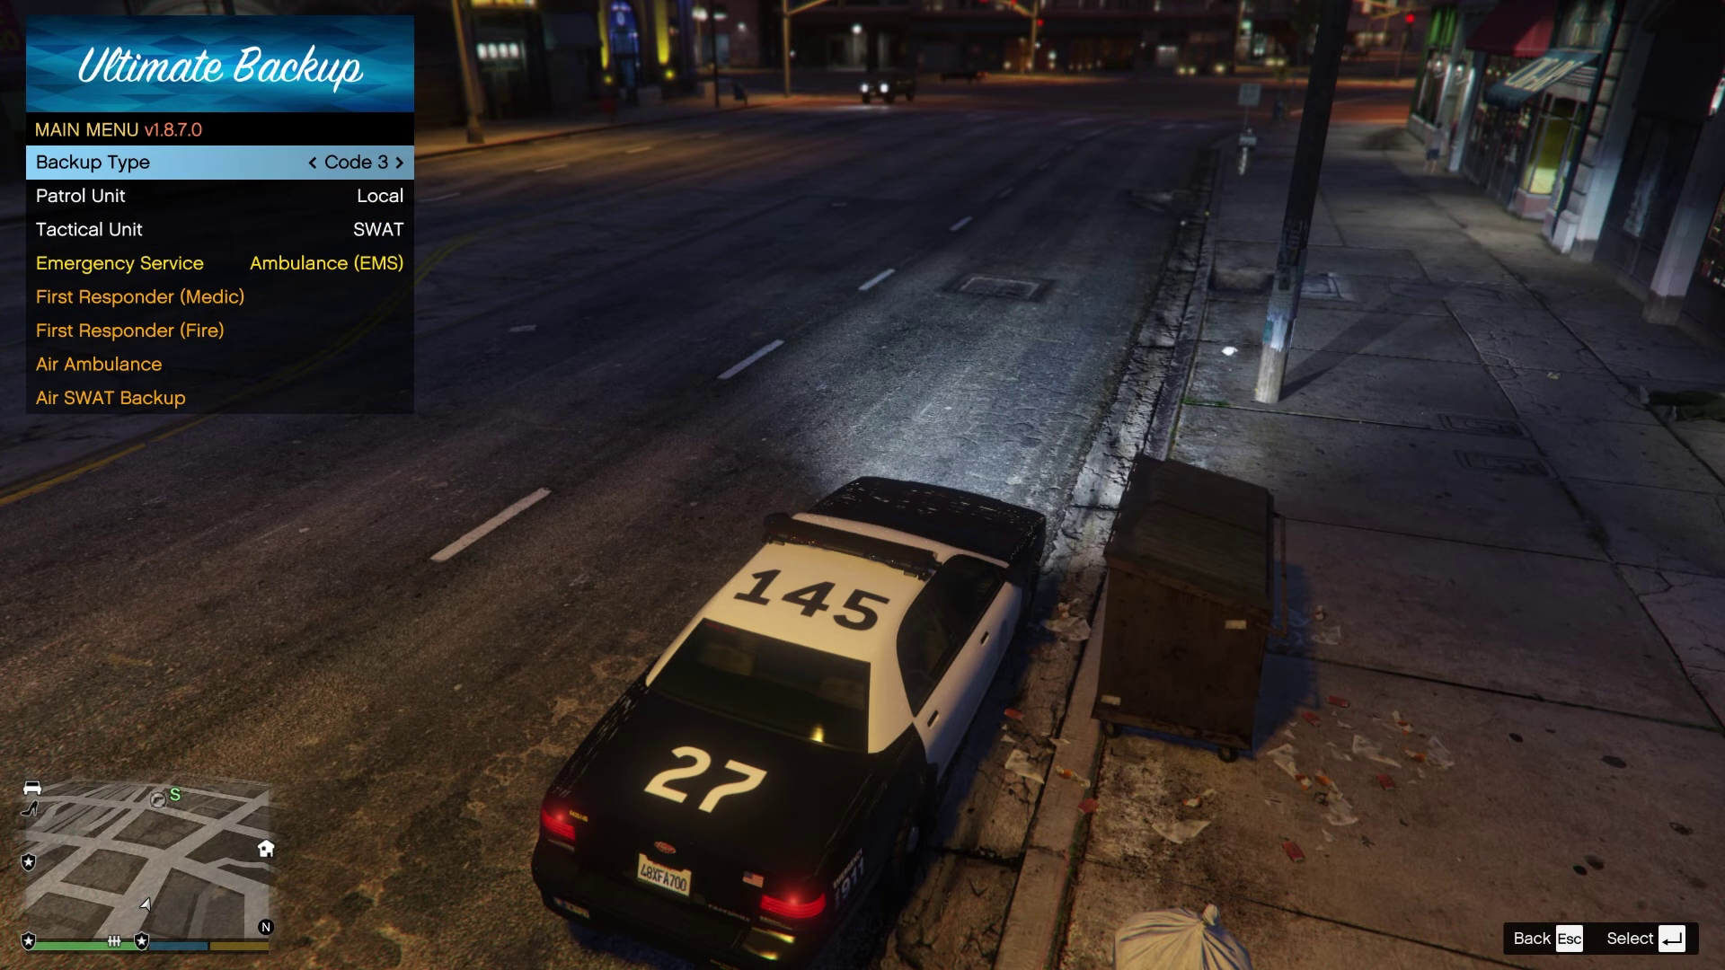